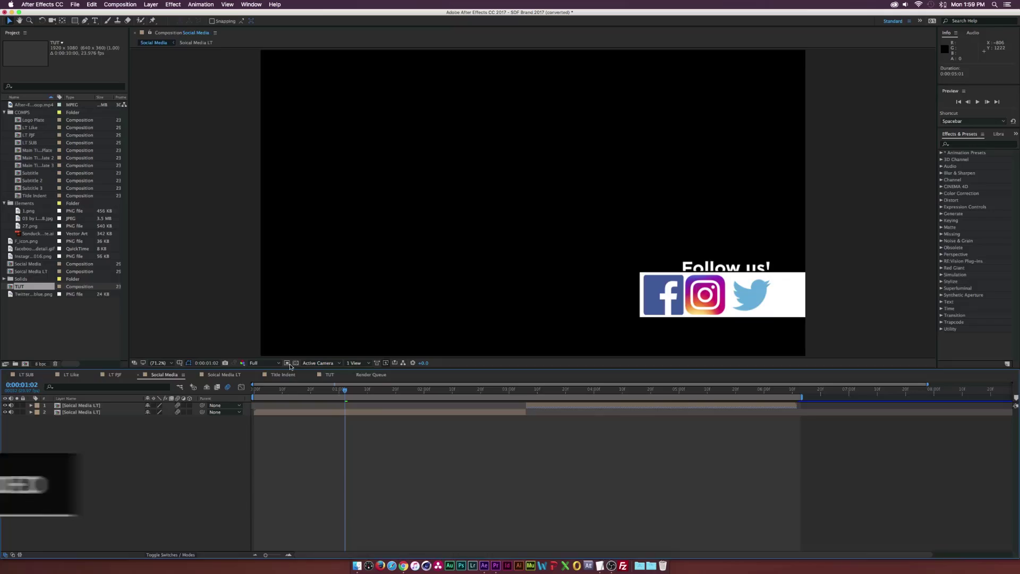
- Add the LT SUB comp to the Render Queue with RGB + Alpha output channels
click(26, 375)
click(120, 4)
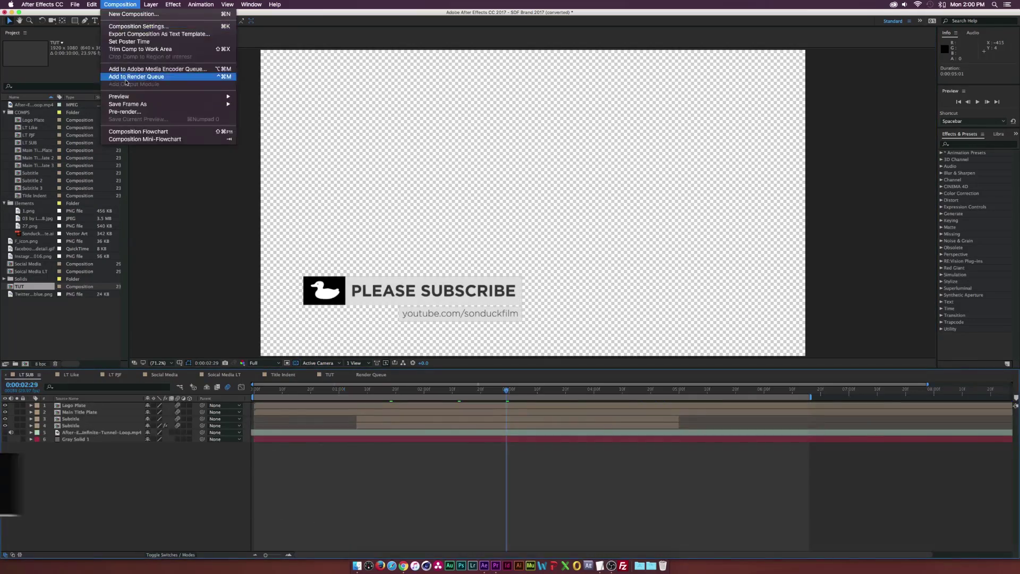
click(138, 74)
click(67, 447)
click(467, 224)
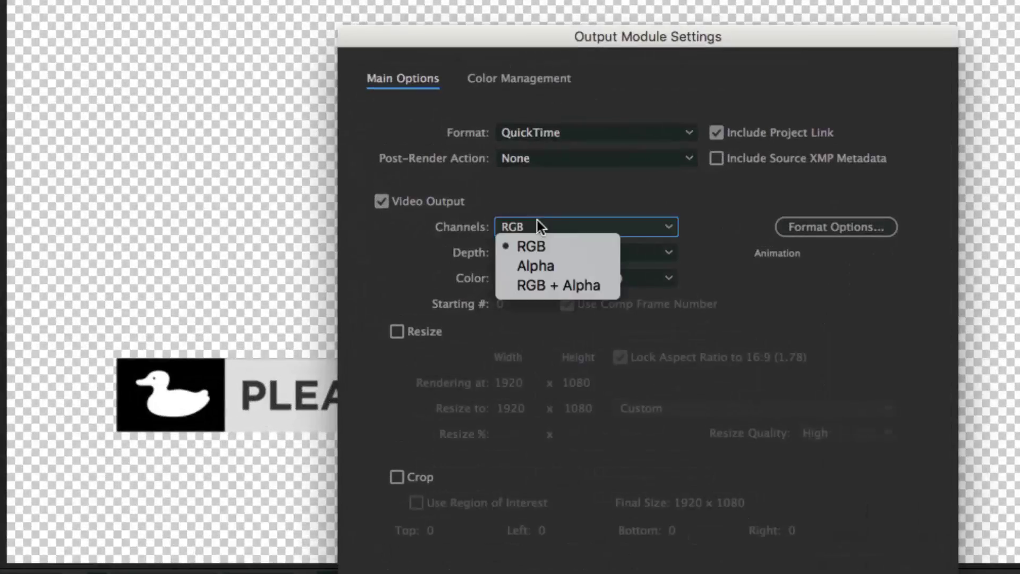
click(478, 247)
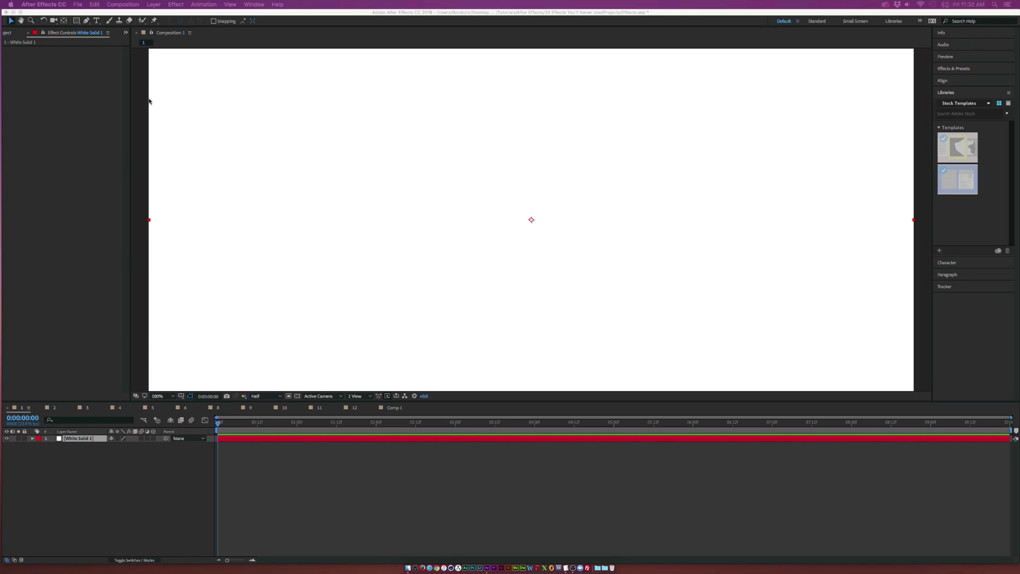
- Apply CC Glue Gun to the white solid, slightly lowering Stroke Width and Ambient
click(175, 4)
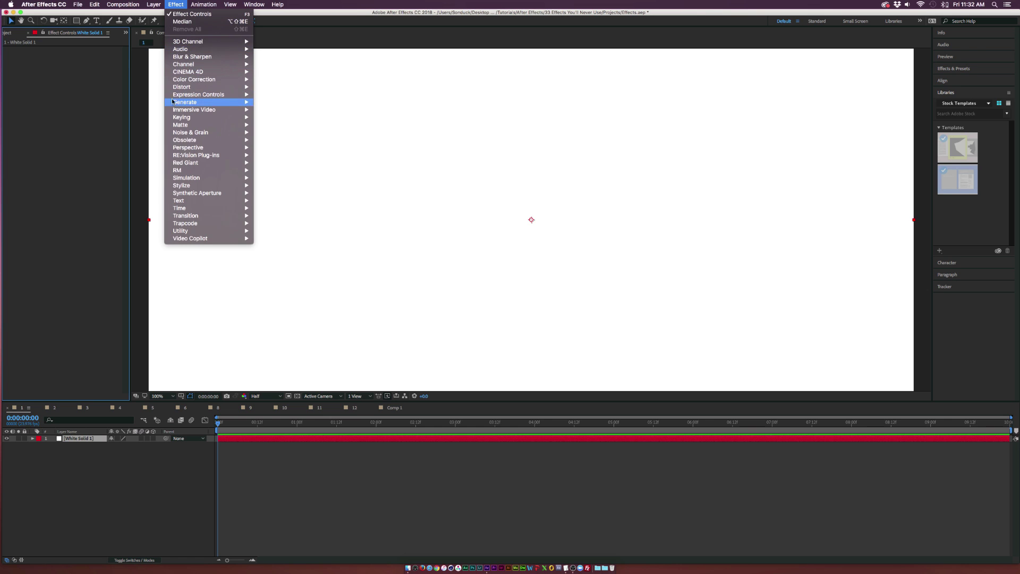
mouse_move(201, 102)
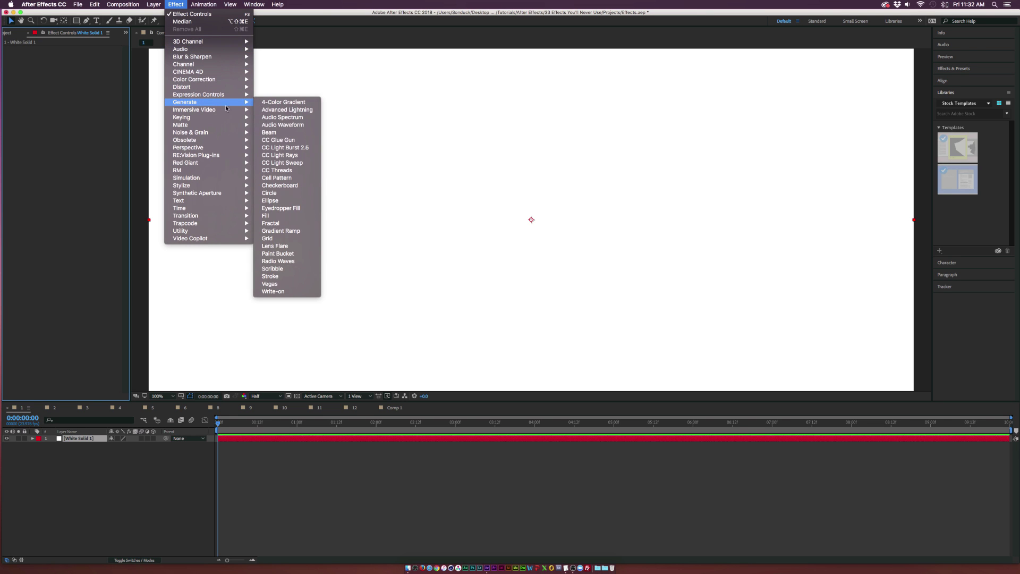
click(278, 140)
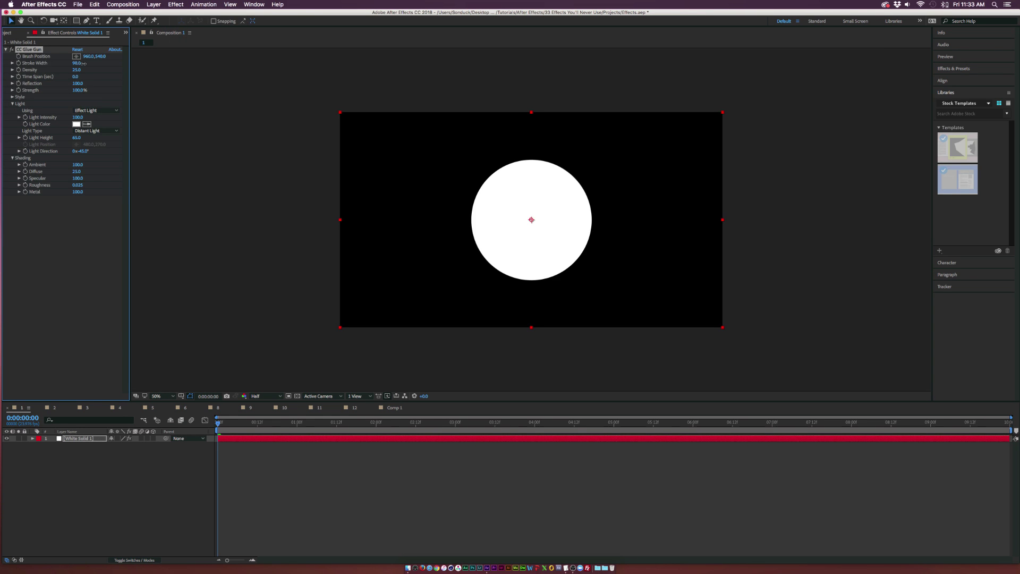
drag(77, 69, 75, 75)
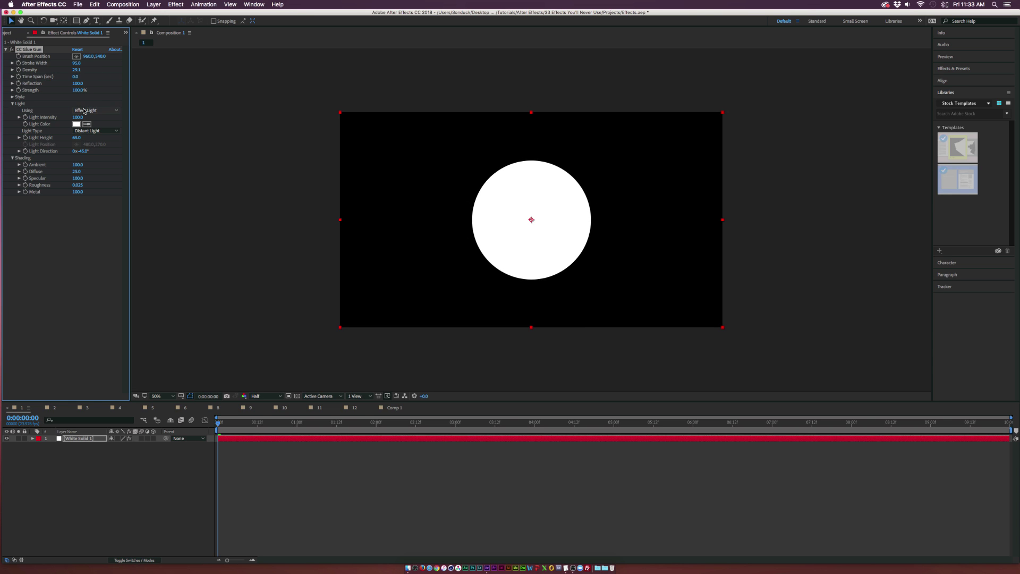
drag(78, 166, 44, 166)
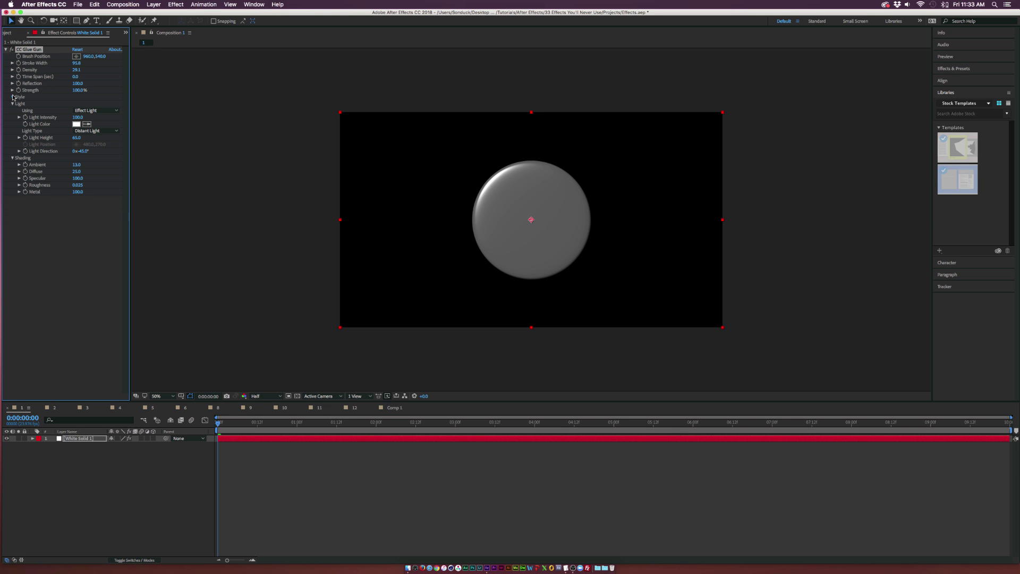
- Set the Glue Gun paint style to Wobbly and scrub the first second to preview it
click(13, 97)
click(85, 103)
click(80, 115)
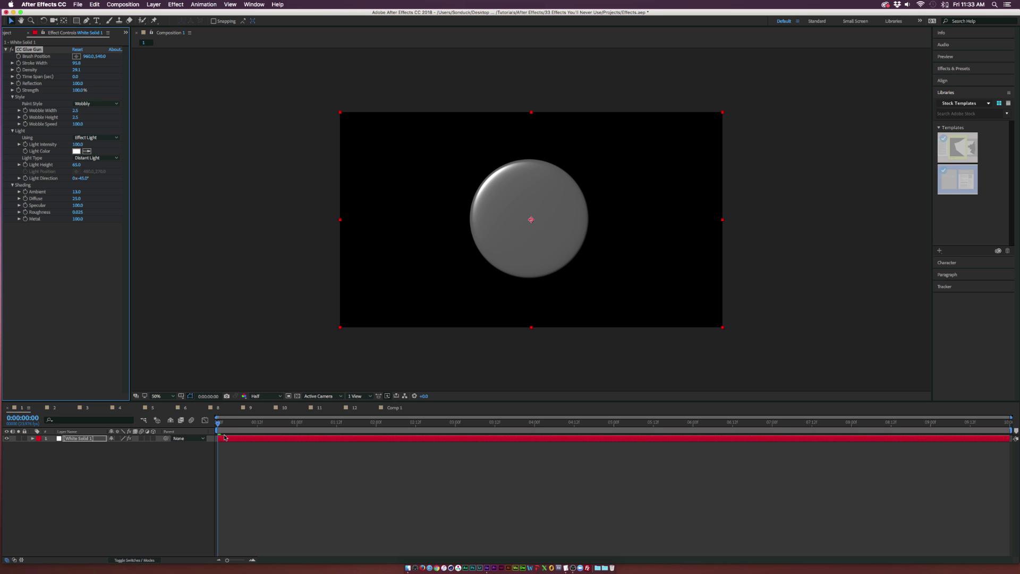
drag(230, 425, 332, 426)
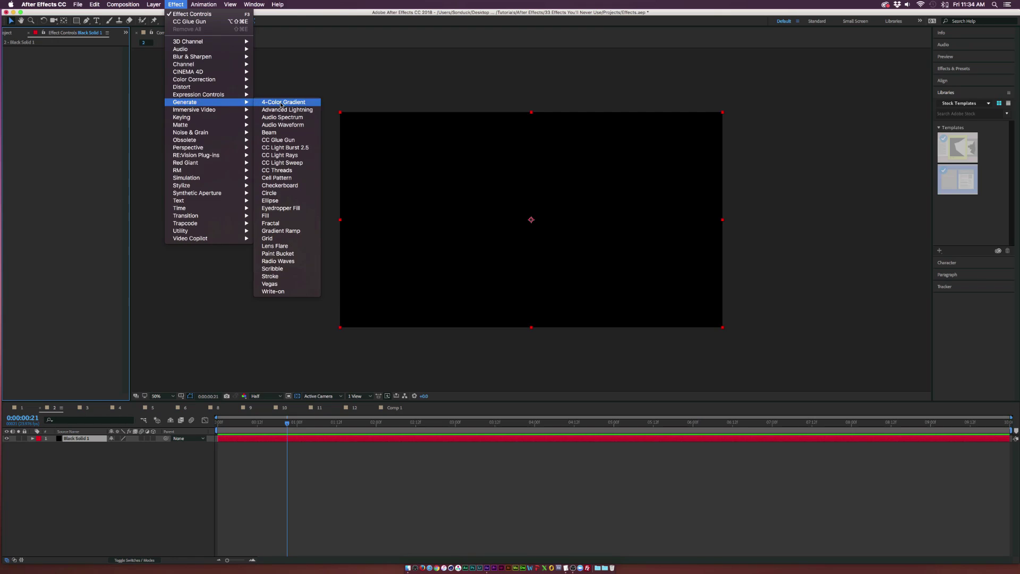
- Apply Cell Pattern, try Plates HQ and Pillow, and raise Size to 111 and Sharpness to about 180
click(272, 178)
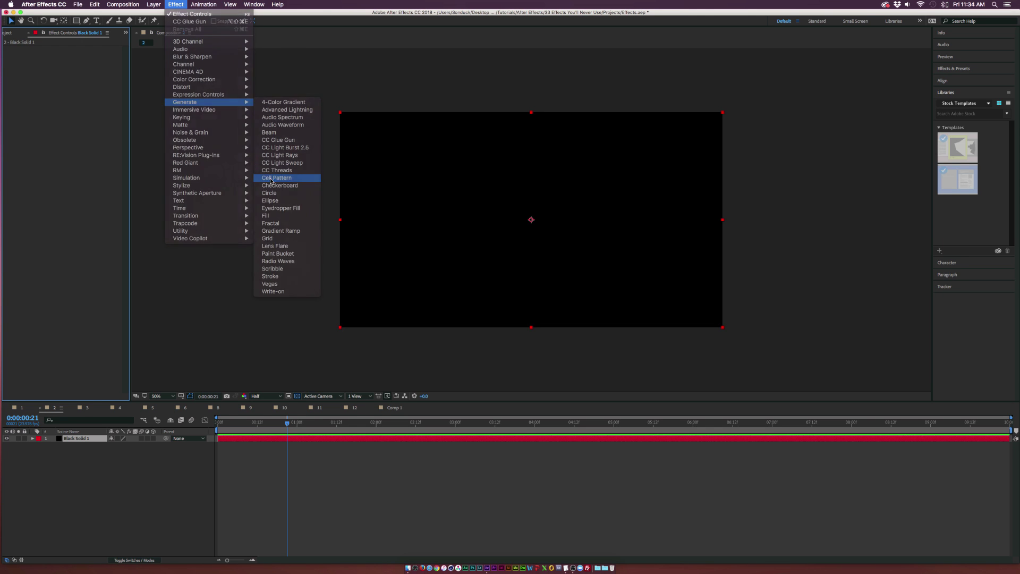
click(89, 56)
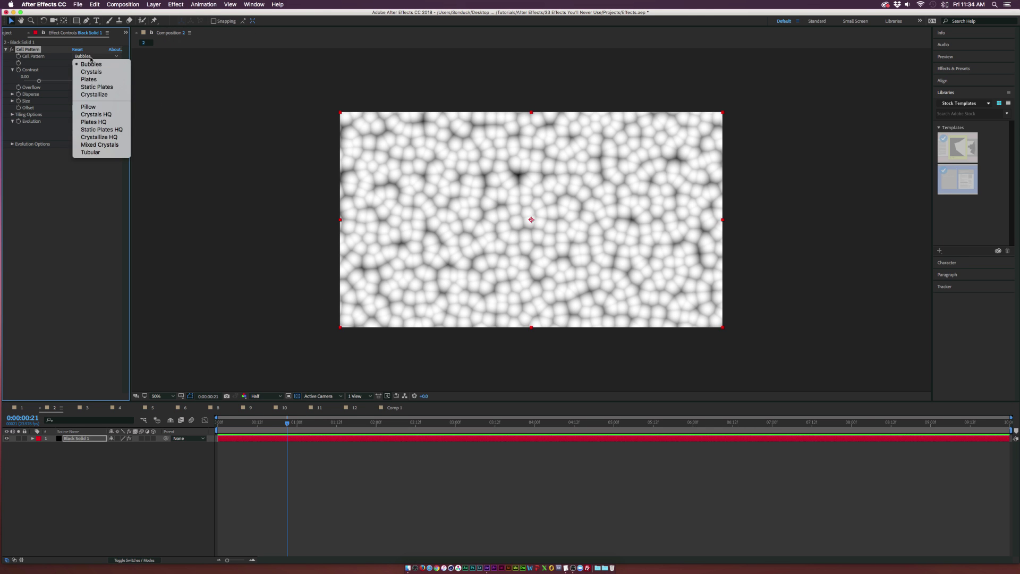
click(94, 123)
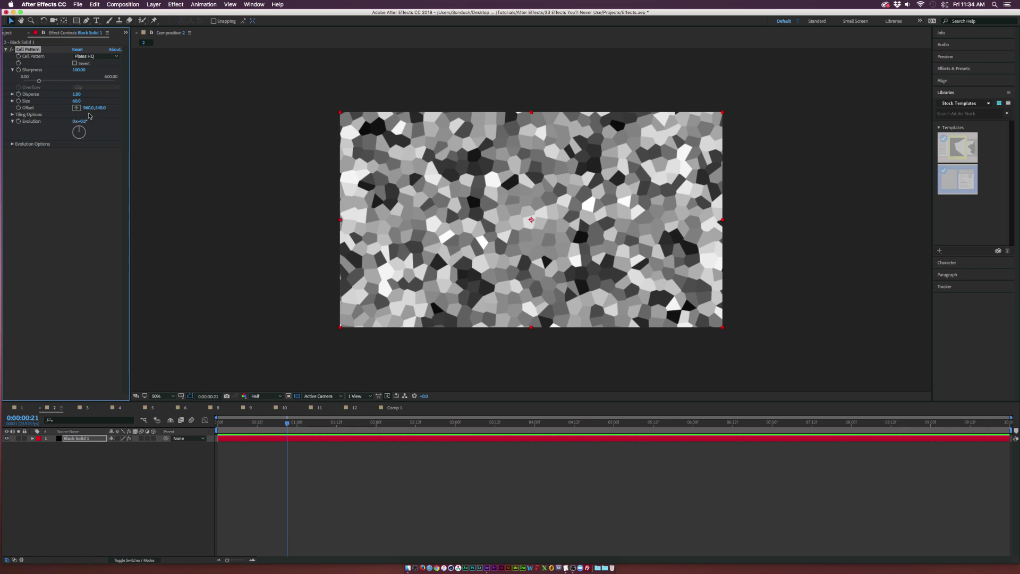
click(89, 57)
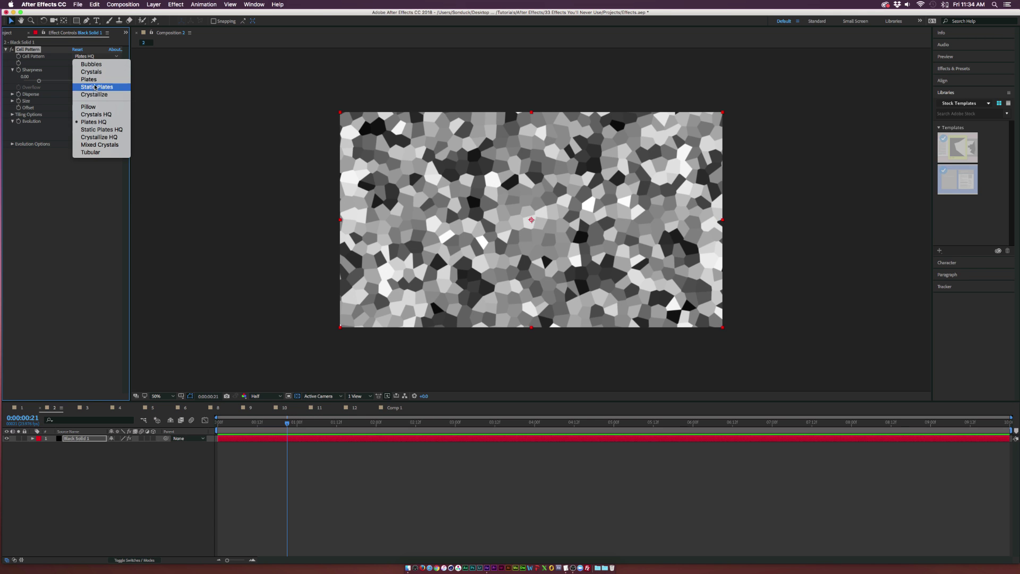
click(86, 107)
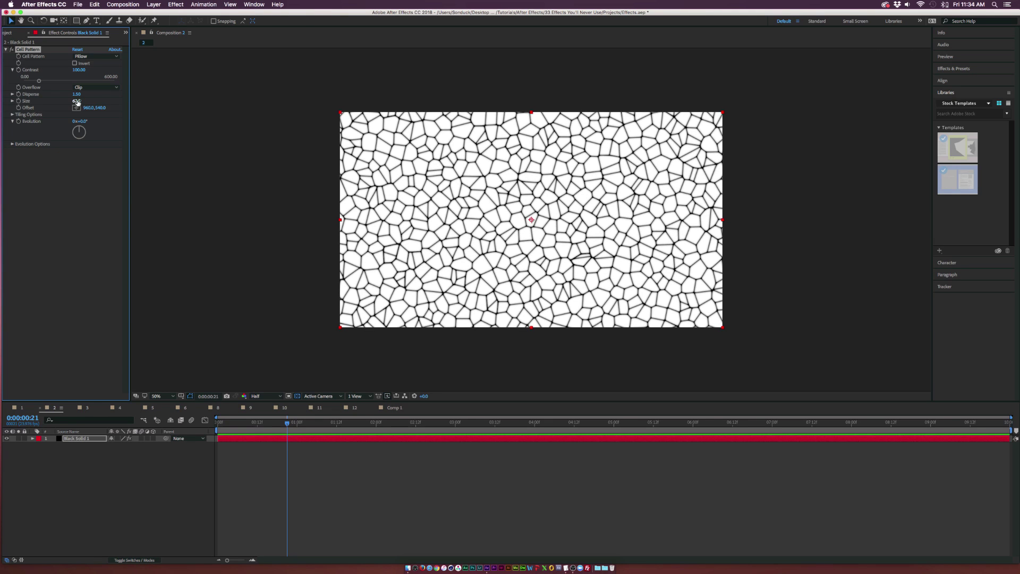
drag(90, 101, 101, 105)
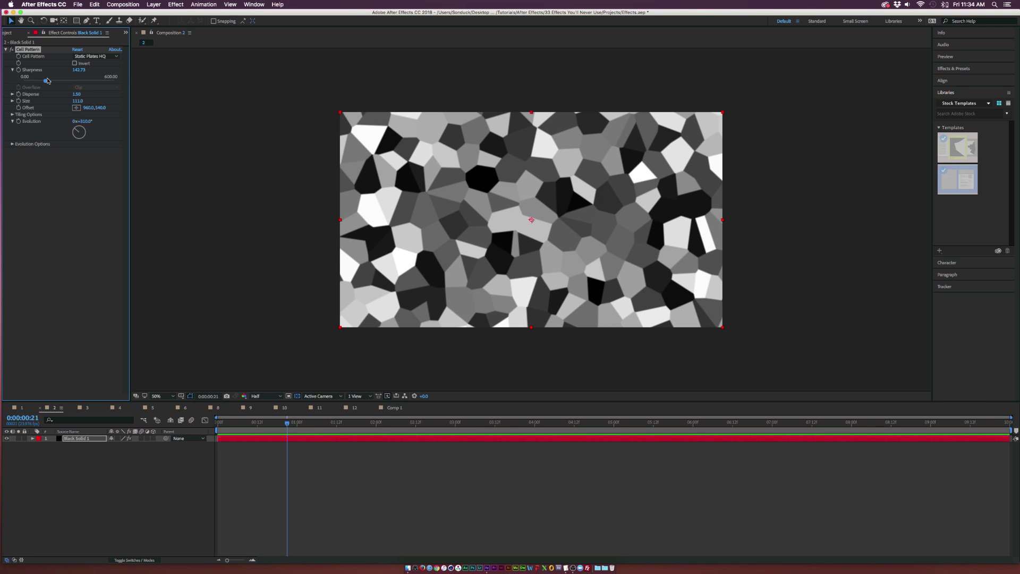
drag(47, 80, 51, 81)
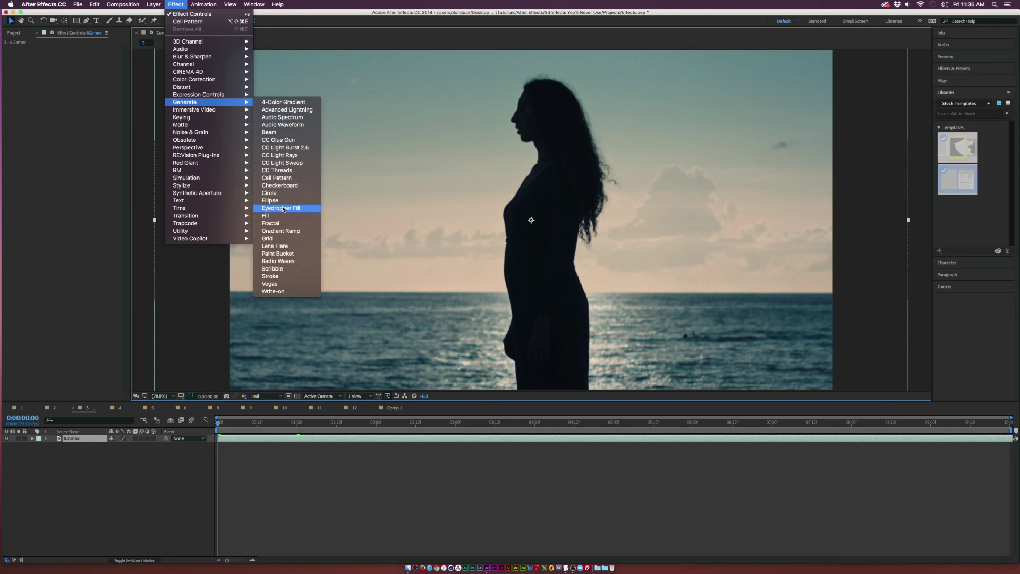
- Apply Eyedropper Fill and set its sample point on the sea near the horizon
click(285, 209)
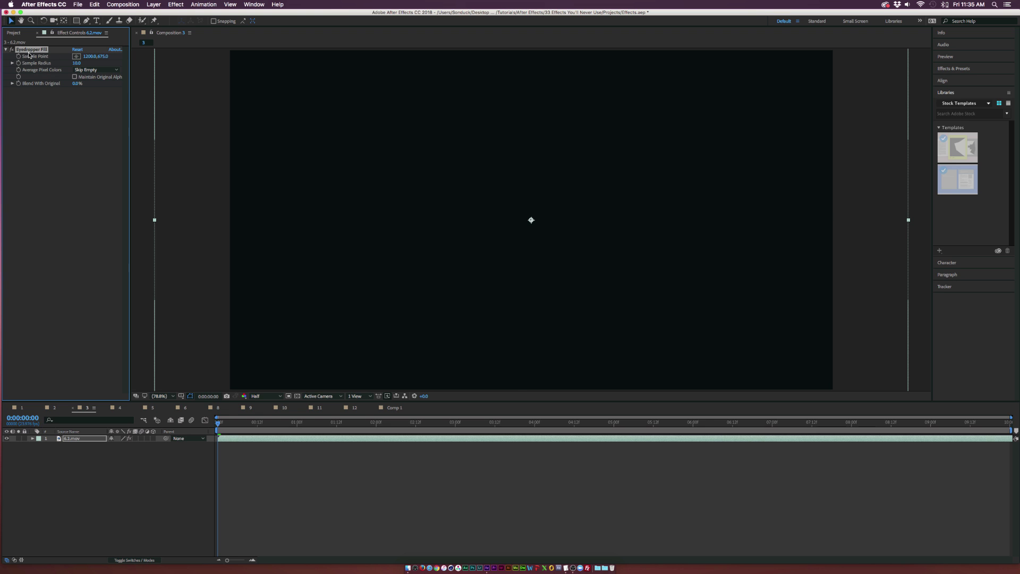
click(12, 50)
click(76, 56)
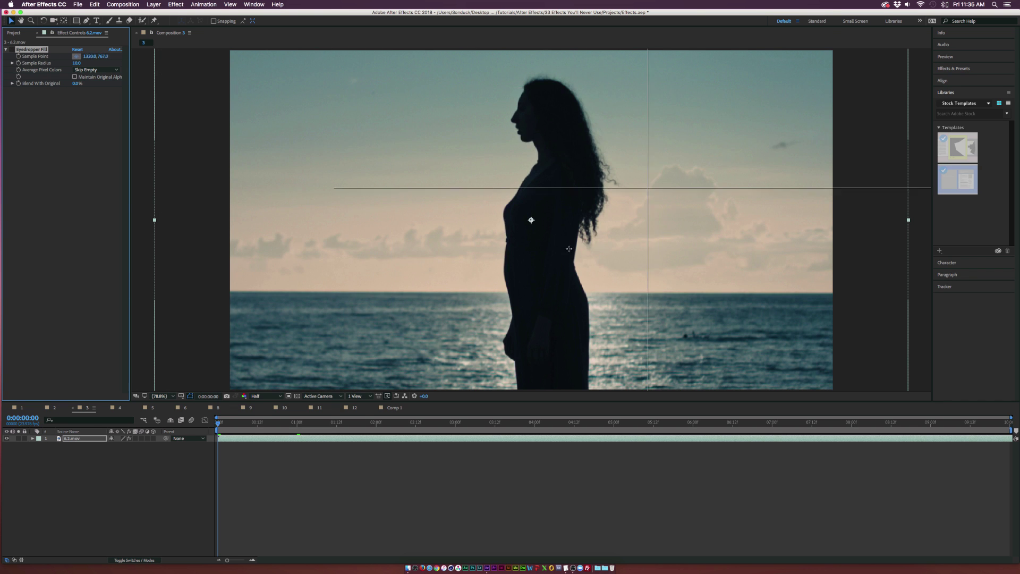
click(320, 298)
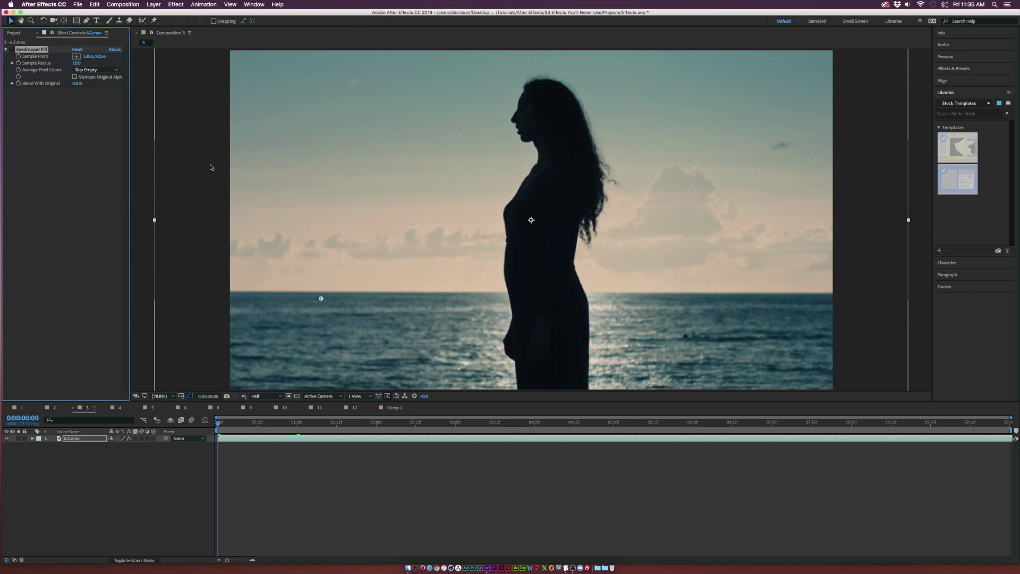
click(12, 50)
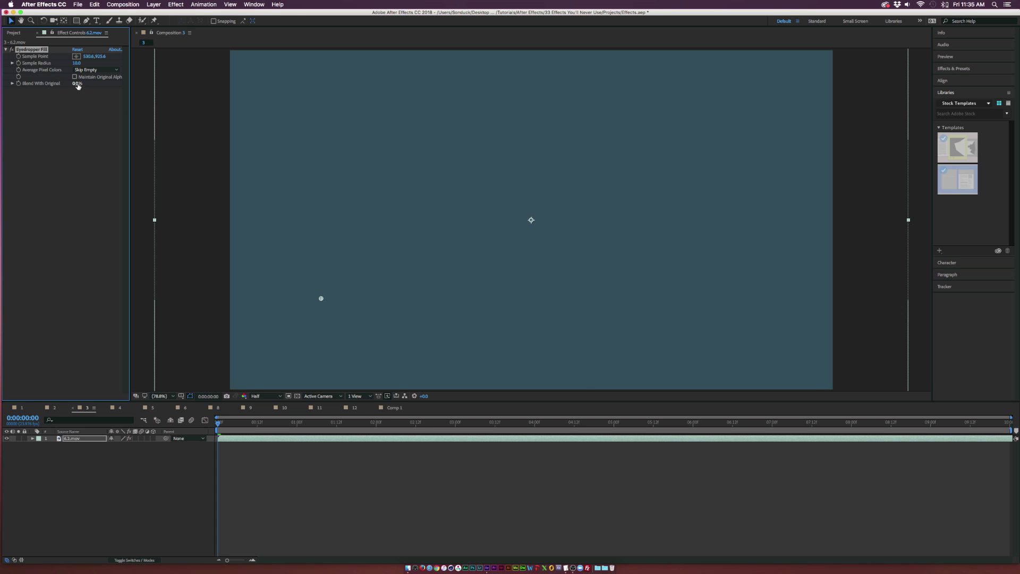
- Blend the fill 75% with the original, keep Skip Empty, and set Sample Radius to 18.6
drag(77, 84, 109, 86)
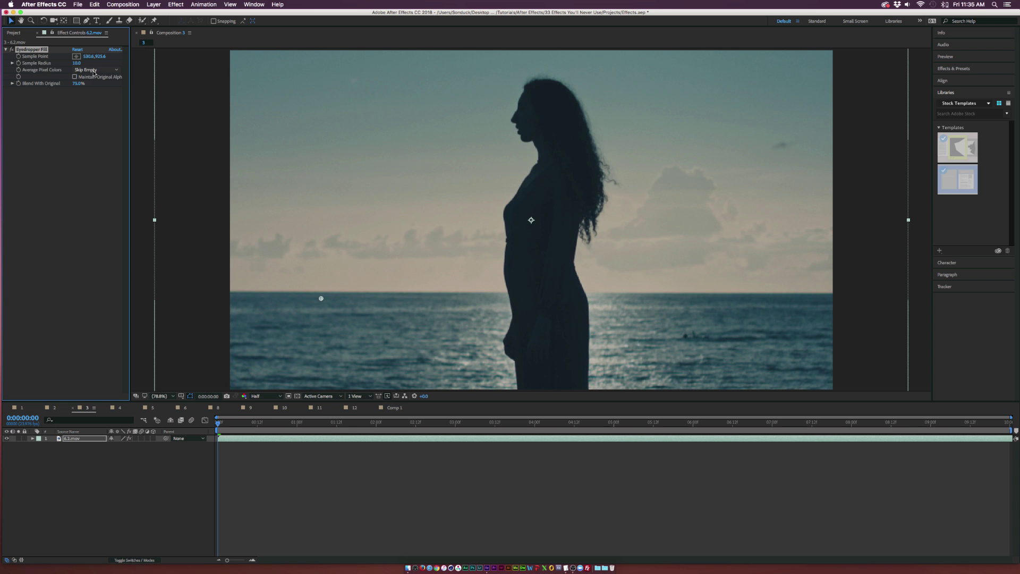
click(96, 69)
click(65, 136)
drag(89, 63, 94, 63)
mouse_move(321, 298)
mouse_down()
mouse_move(319, 307)
mouse_move(317, 250)
mouse_move(323, 288)
mouse_up()
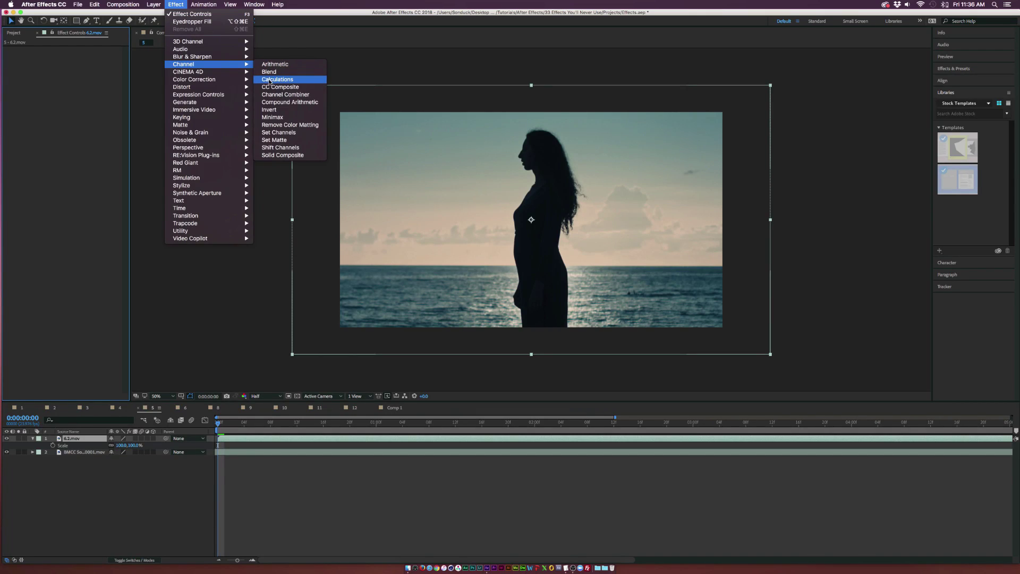
- Apply Calculations with the BMCC clip as second layer at 52% opacity
click(277, 79)
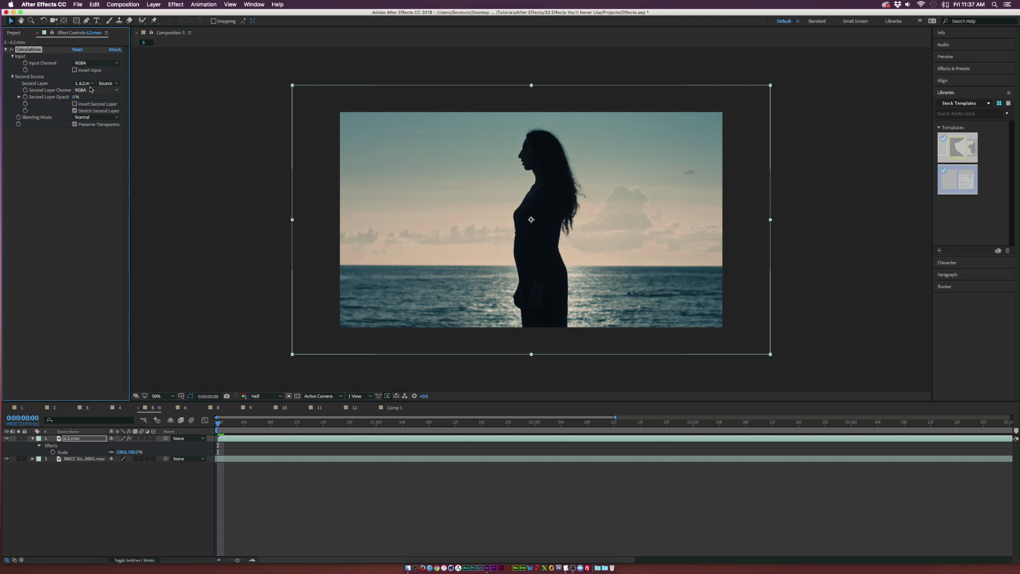
click(92, 84)
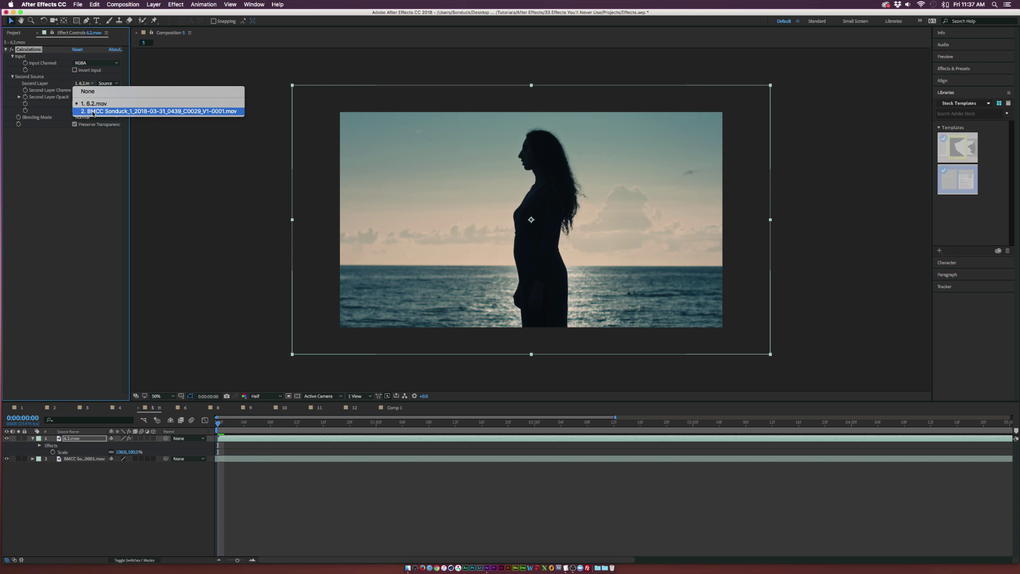
click(93, 111)
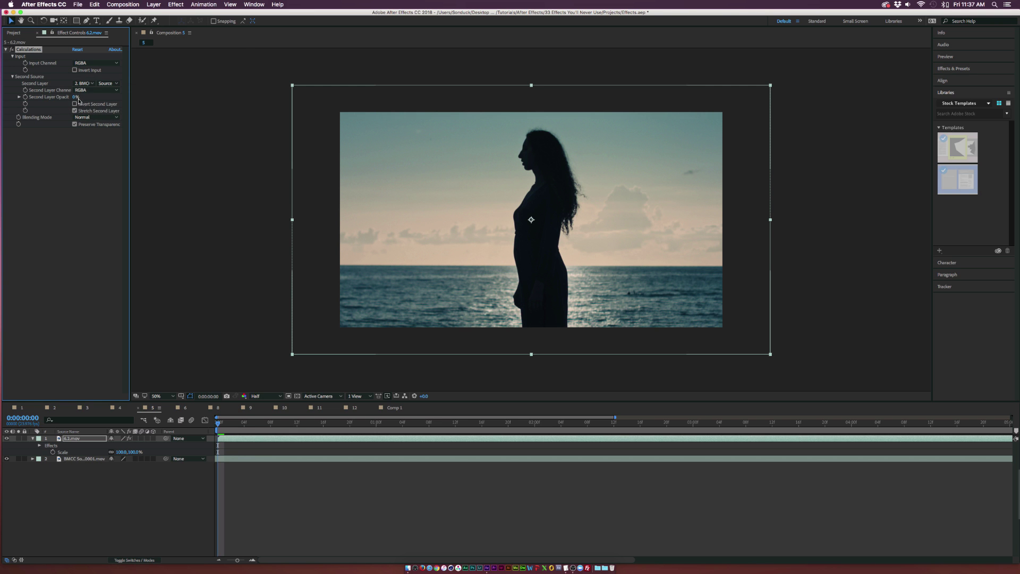
drag(77, 97, 94, 99)
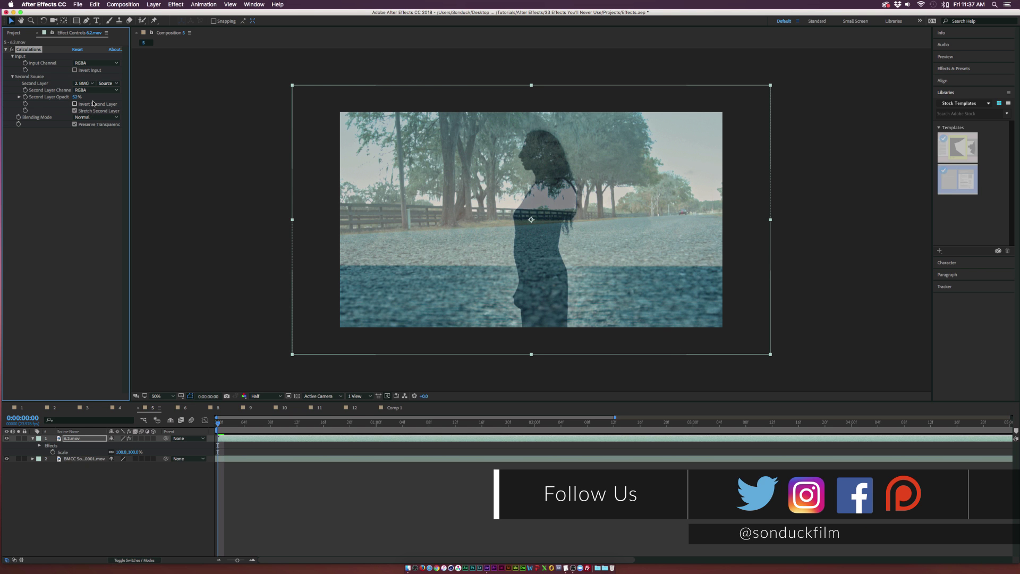
- Test inverting the second layer and set the Calculations blending mode to Hard Light
click(93, 103)
click(93, 103)
click(93, 104)
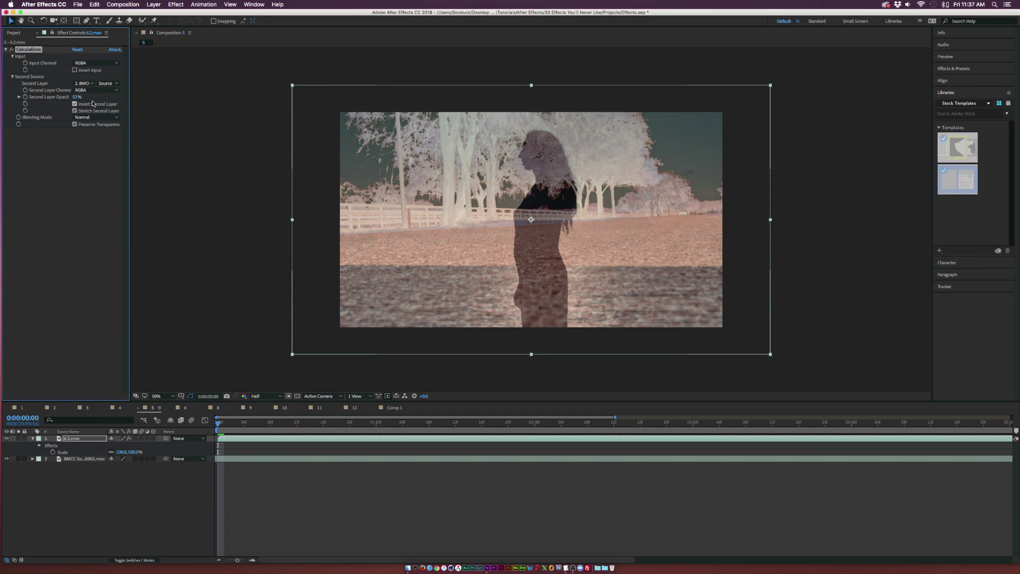
click(92, 104)
click(87, 117)
click(88, 118)
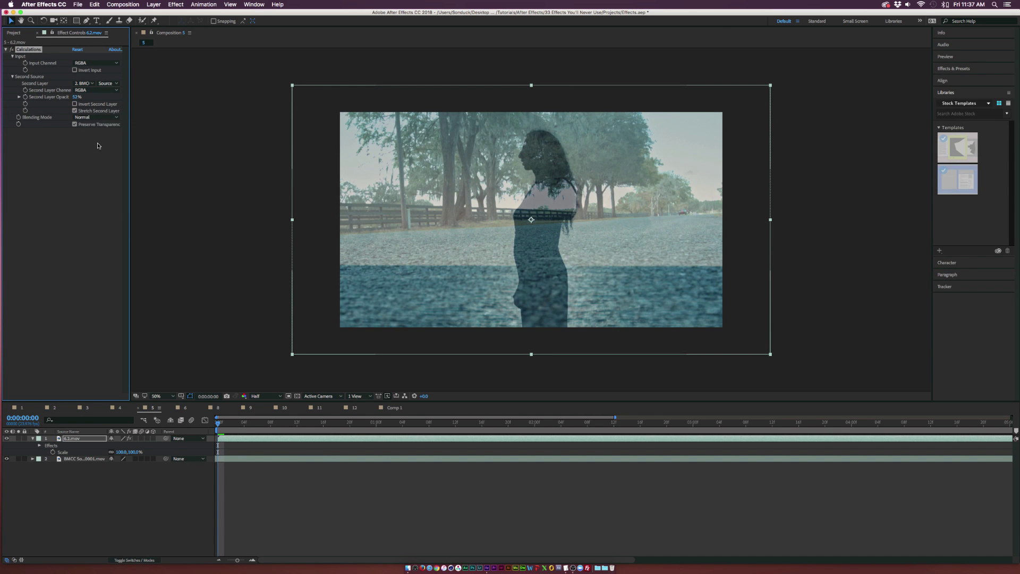
click(88, 117)
click(88, 234)
click(75, 103)
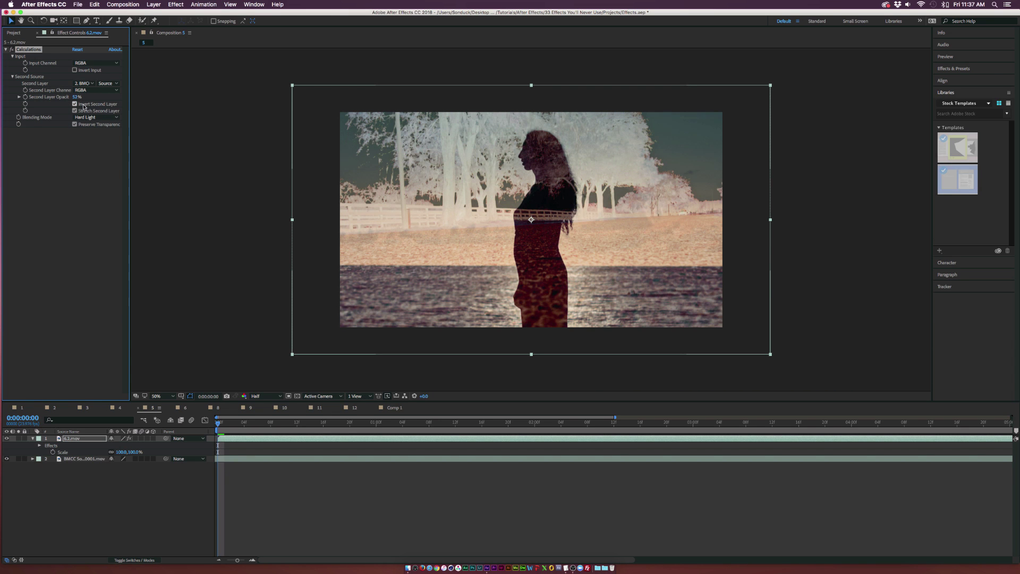
click(83, 105)
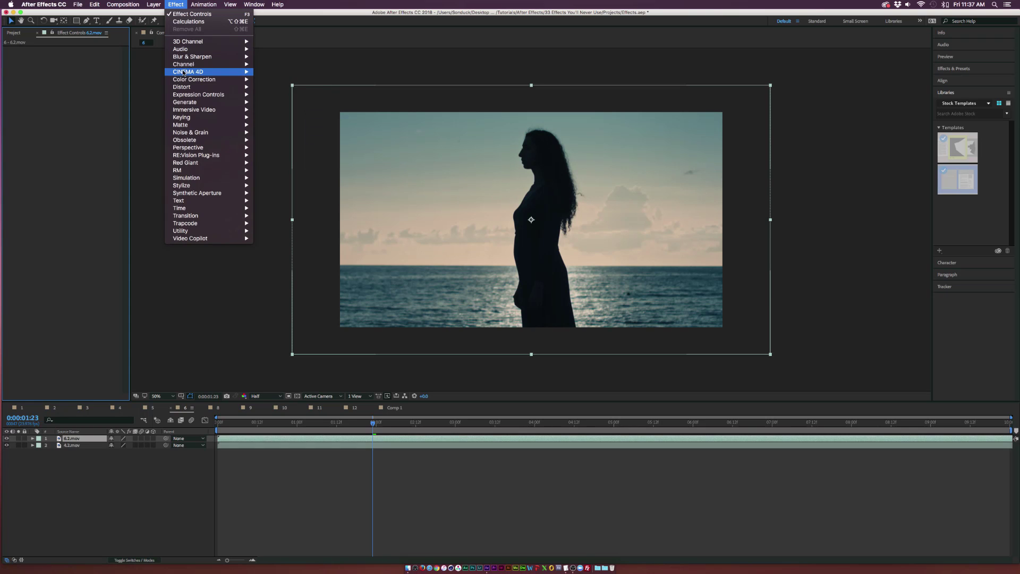
- Apply Minimax to the clip and raise its Radius to 59
mouse_move(183, 66)
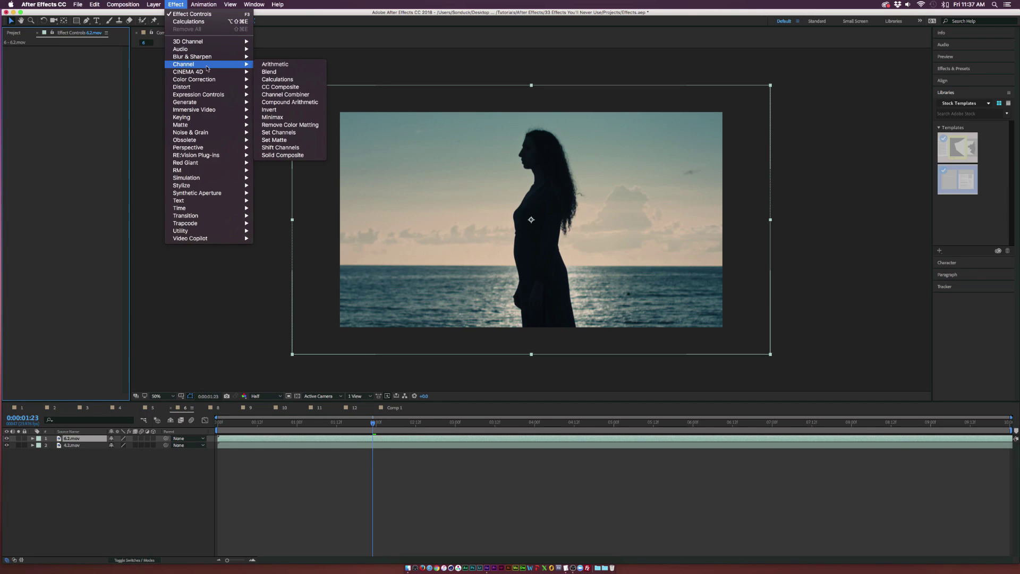
click(274, 117)
key(/)
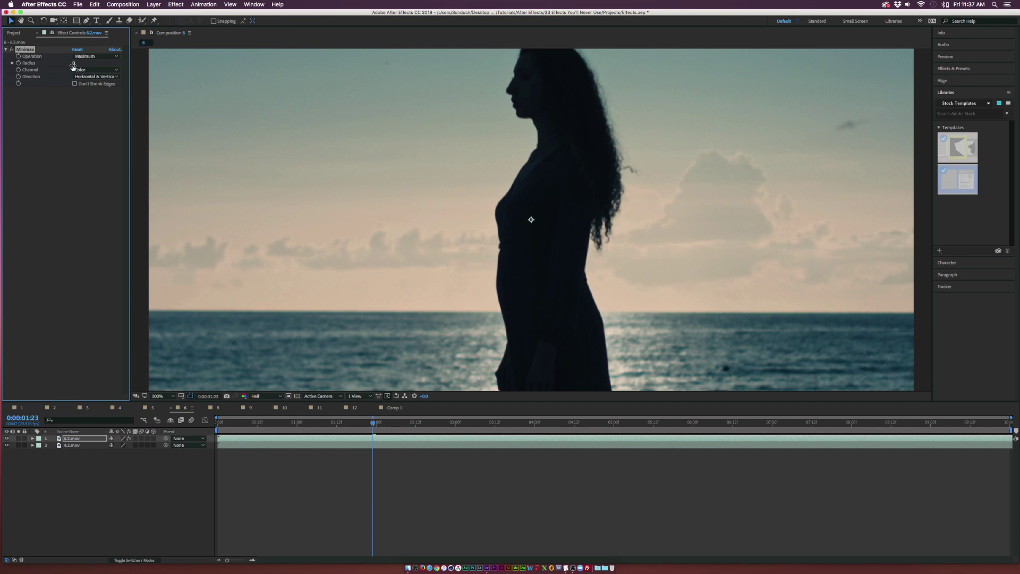
drag(74, 62, 99, 66)
key(comma)
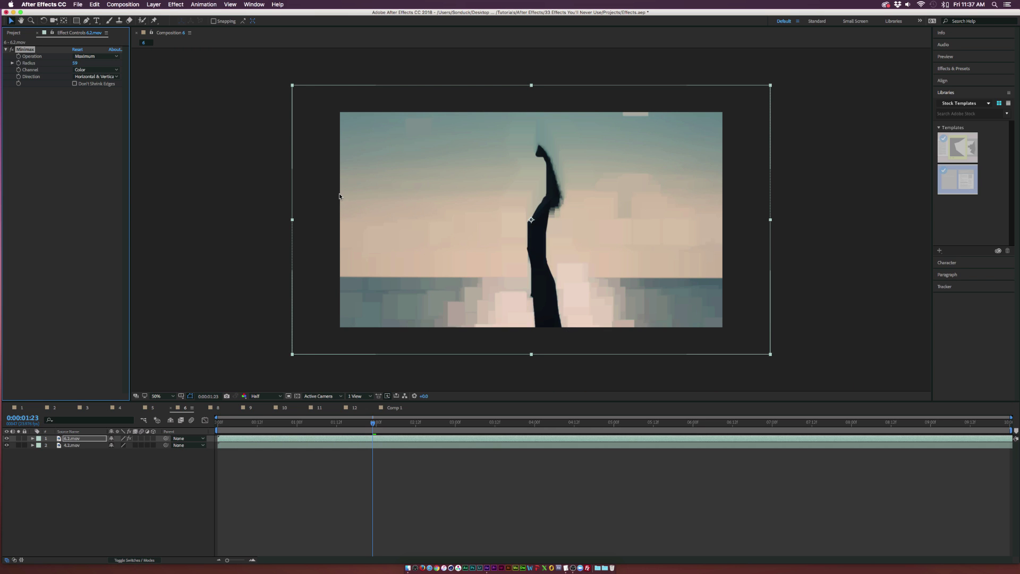
- Try Green and Red Minimax channels, then restrict the direction to Just Horizontal
click(98, 70)
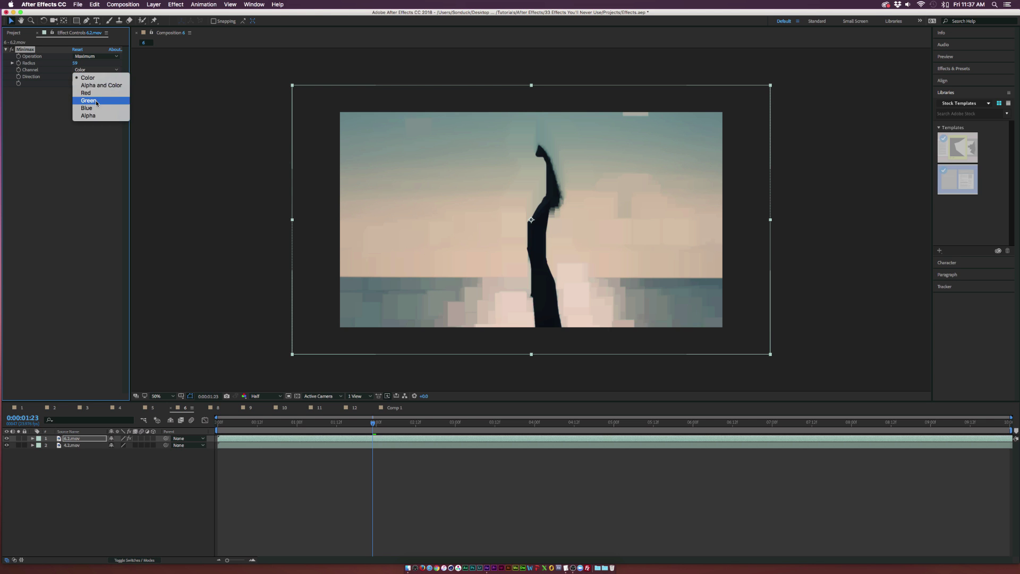
click(97, 101)
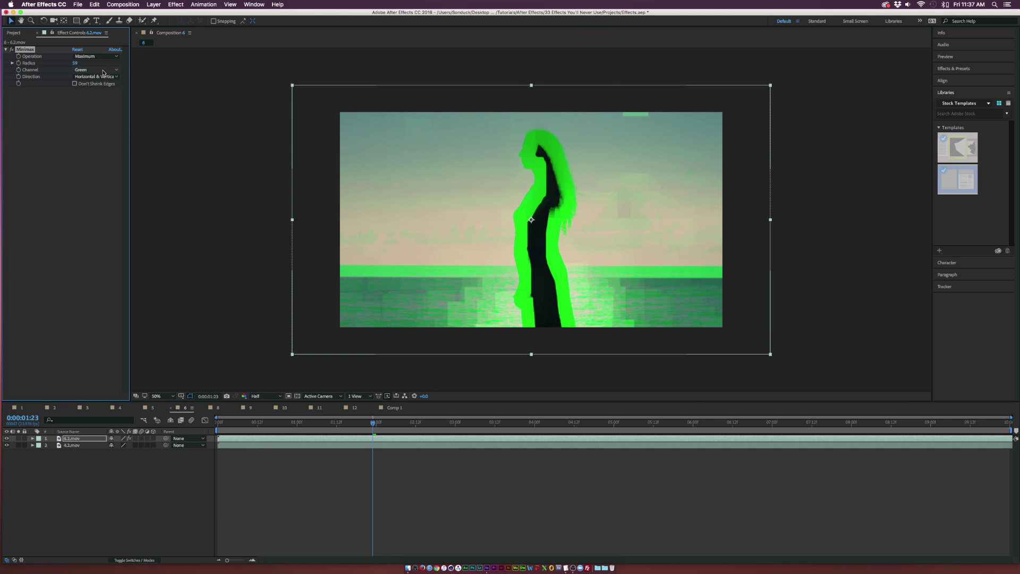
click(102, 70)
click(96, 94)
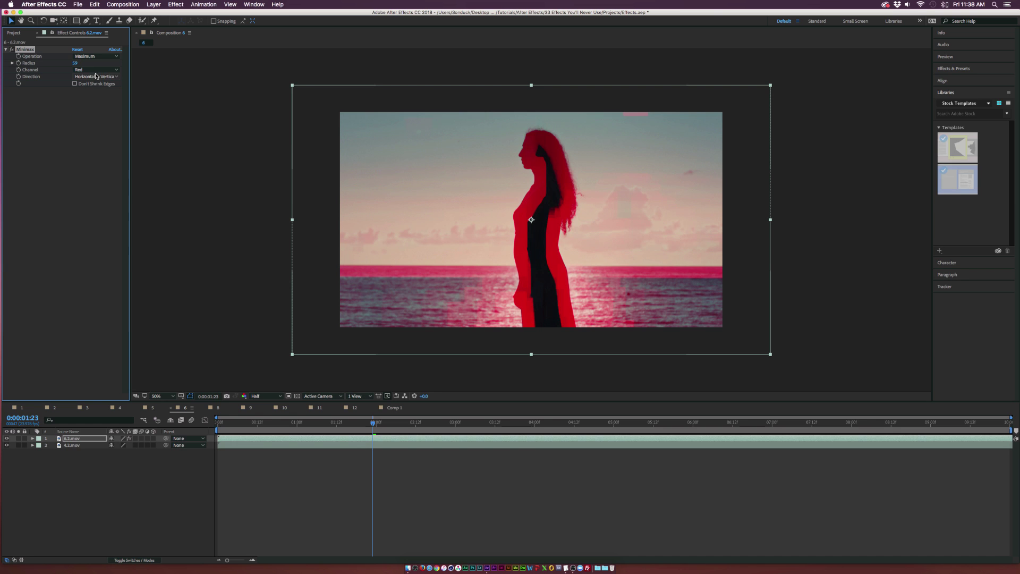
click(95, 77)
click(93, 94)
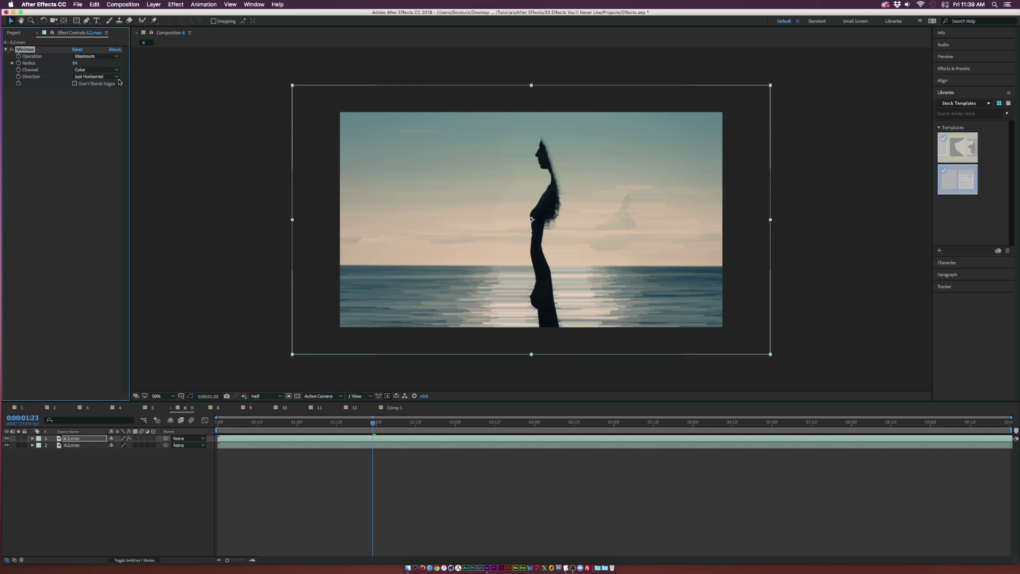
- Apply CC Kernel to the clip and expand its Line 1 values
click(177, 4)
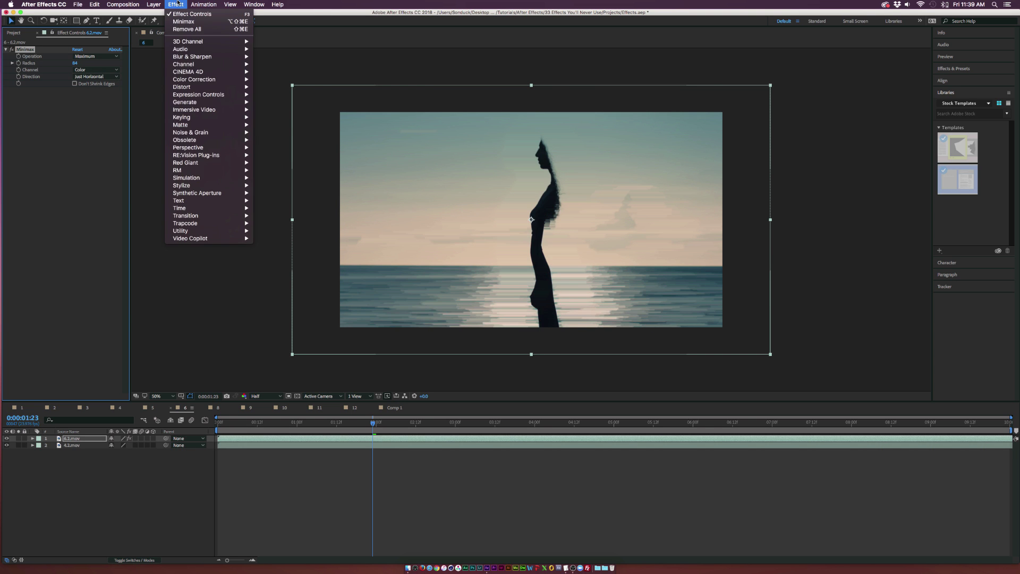
mouse_move(223, 64)
click(73, 126)
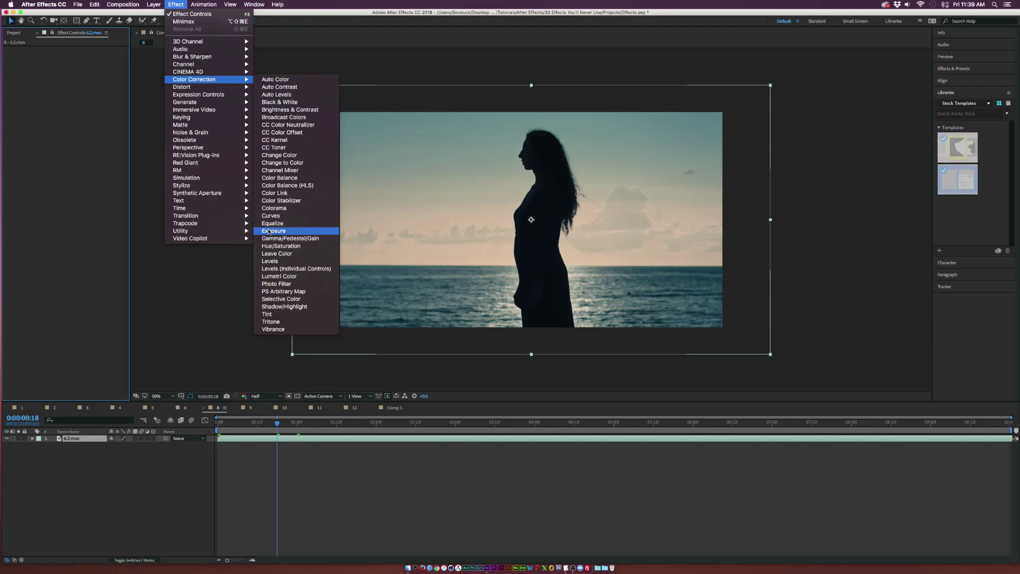
click(283, 141)
click(11, 56)
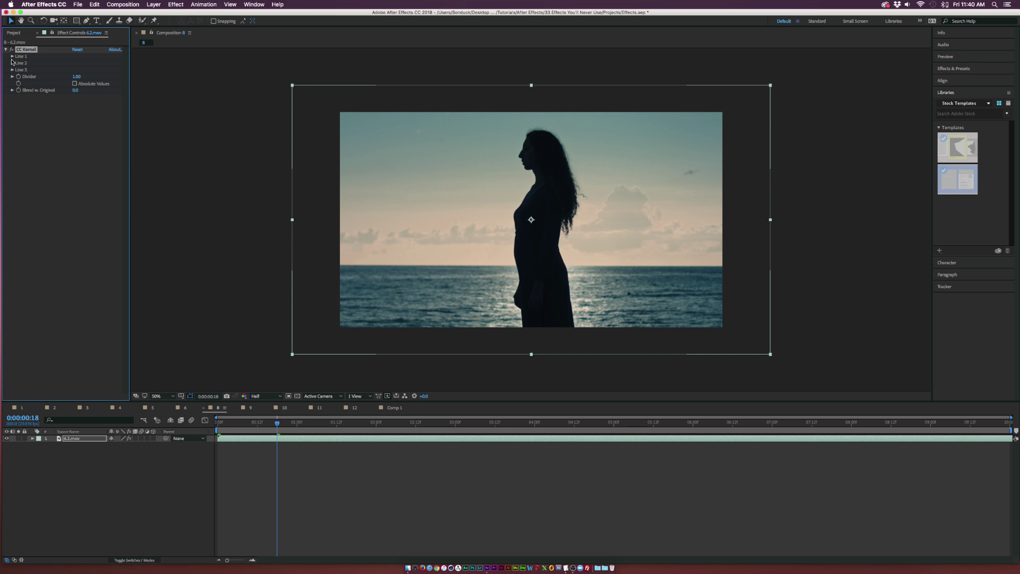
click(12, 56)
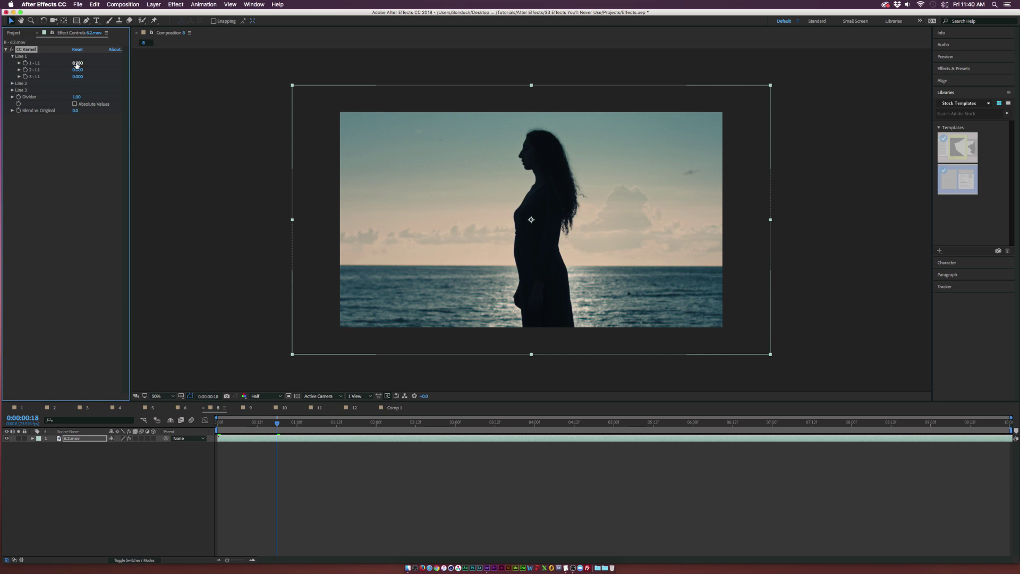
- Set CC Kernel values 1-L1 to 0.510, 3-L2 to -0.370 and 1-L3 to 0.380
mouse_move(76, 64)
mouse_down()
mouse_move(97, 64)
mouse_move(73, 77)
mouse_up()
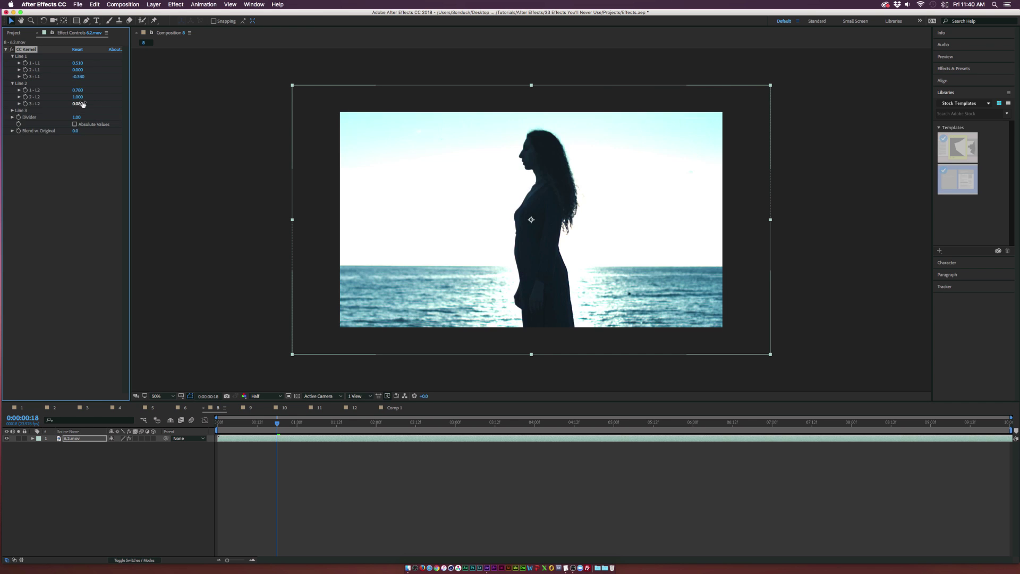
drag(82, 104, 54, 107)
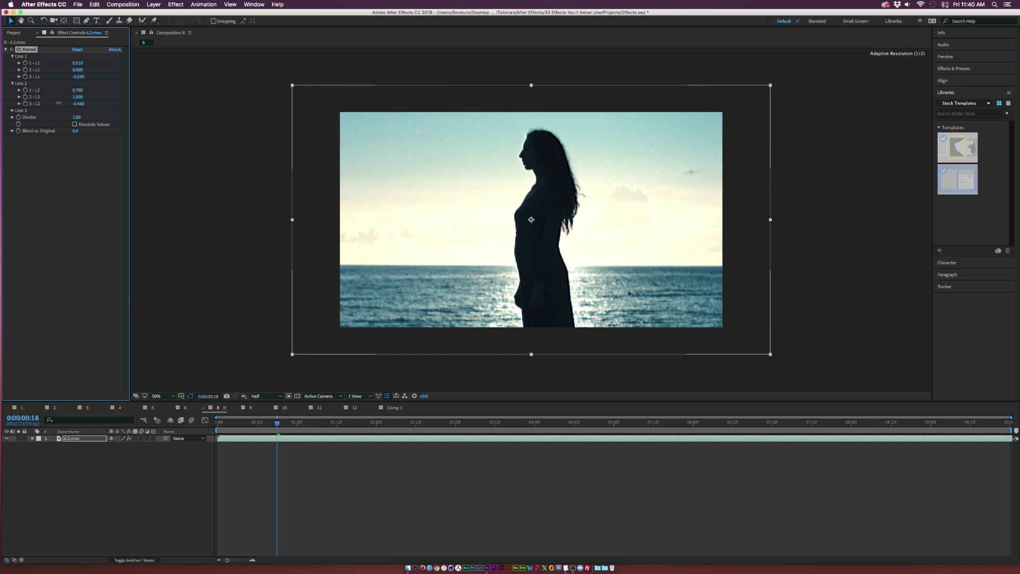
click(12, 109)
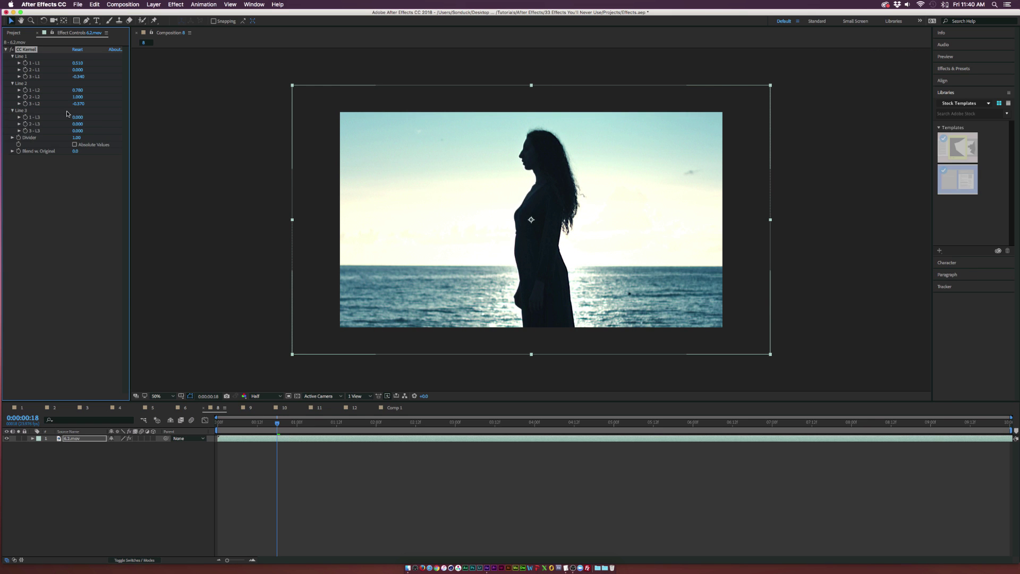
drag(78, 117, 95, 117)
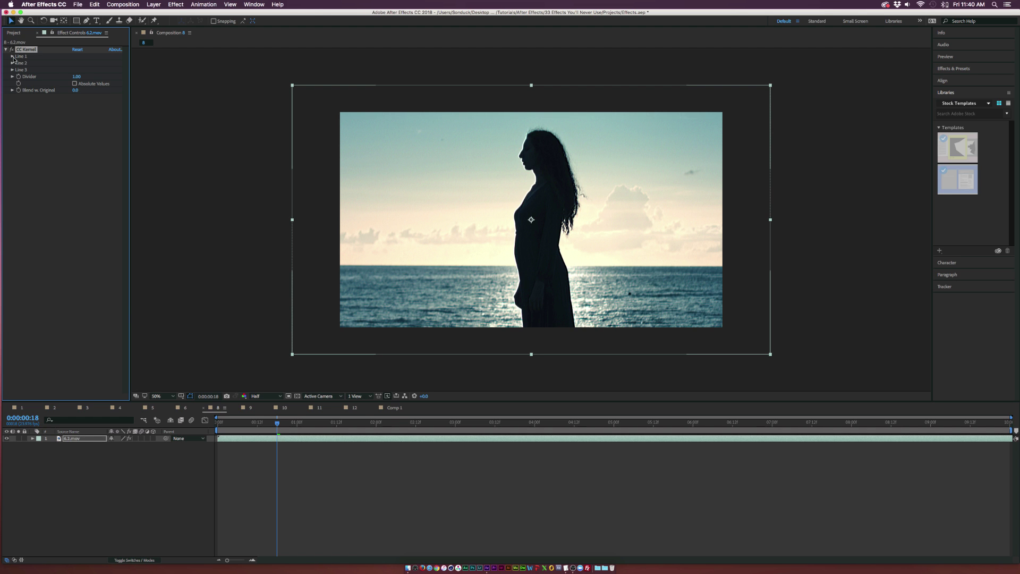
click(13, 56)
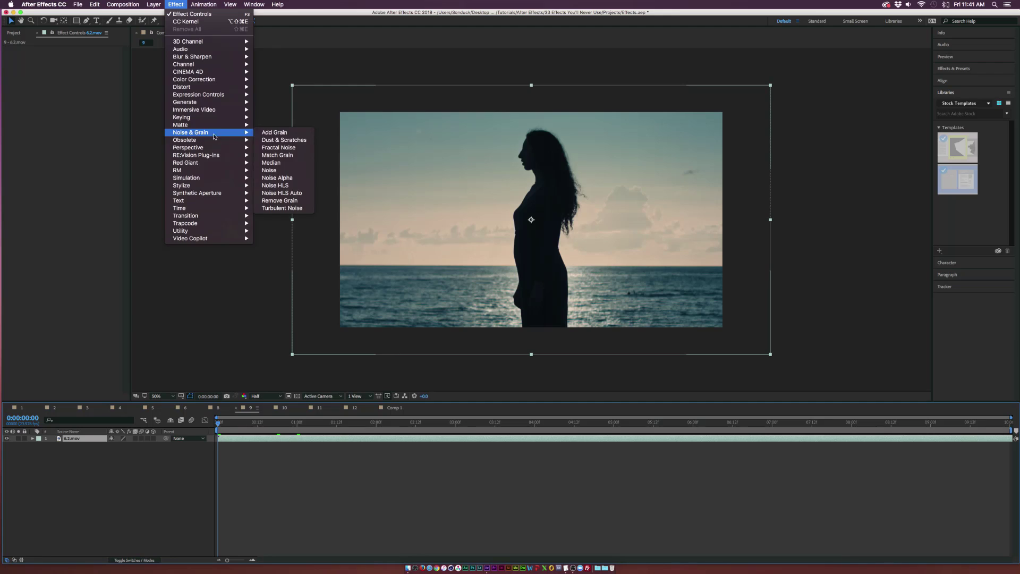
- Apply Median to the clip with Radius around 117 and fit the view to the panel
click(280, 162)
drag(74, 56, 156, 60)
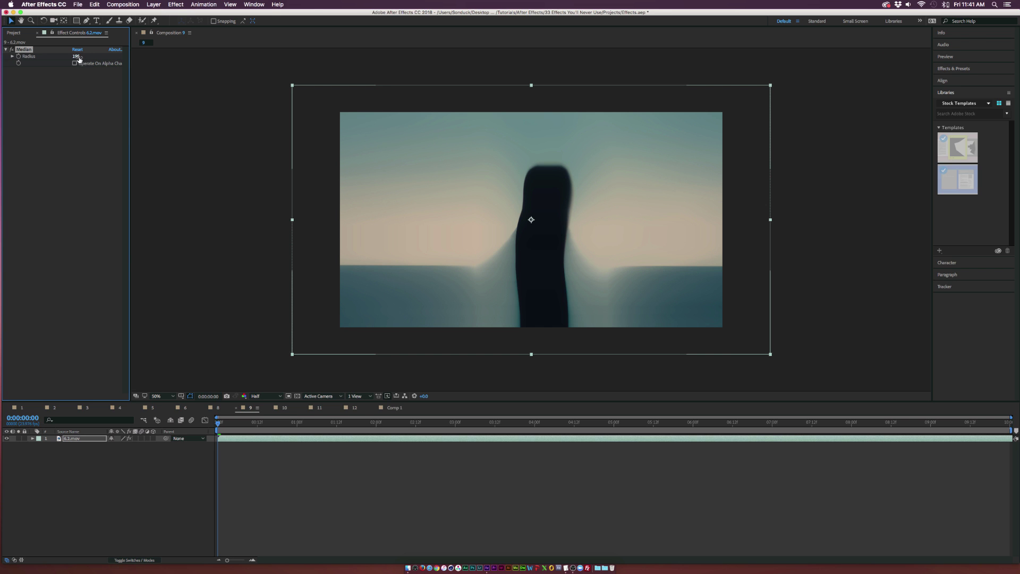
mouse_move(75, 57)
mouse_down()
mouse_move(44, 61)
mouse_move(87, 62)
mouse_up()
key(shift+slash)
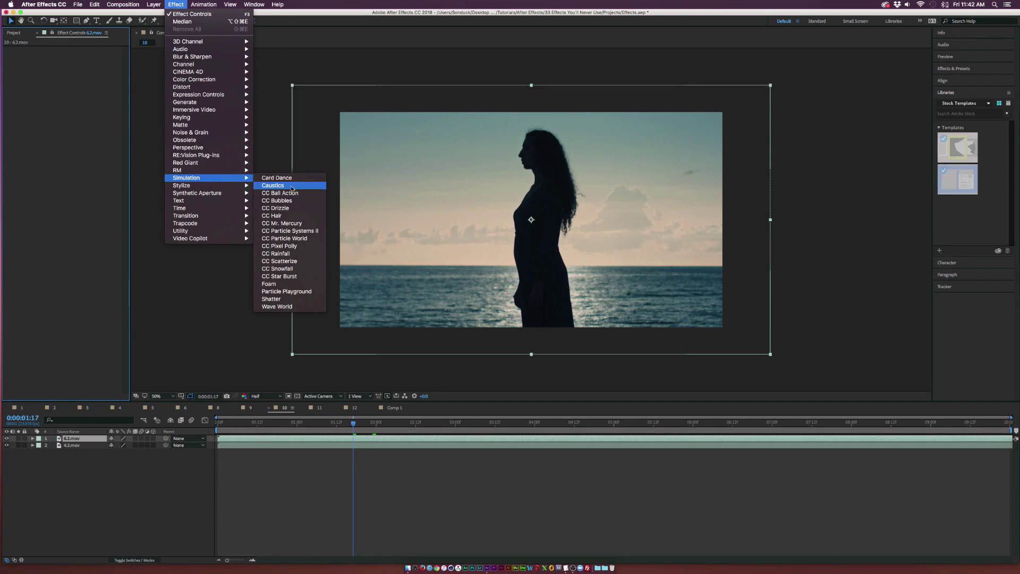
- Apply Caustics and, after trying other options, set Water Surface to 4.2.mov
click(290, 188)
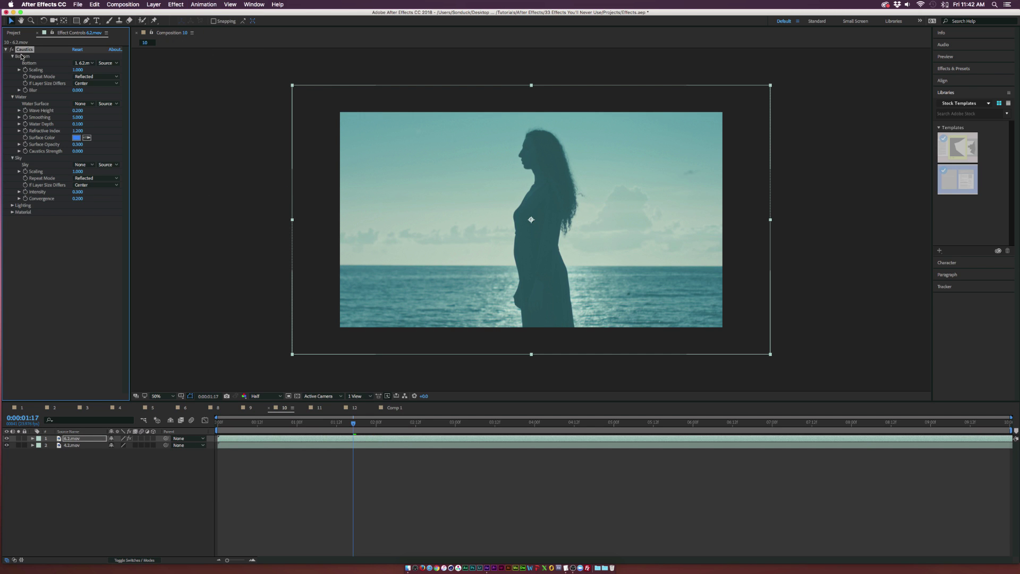
click(91, 104)
click(88, 114)
click(91, 103)
click(80, 108)
click(92, 104)
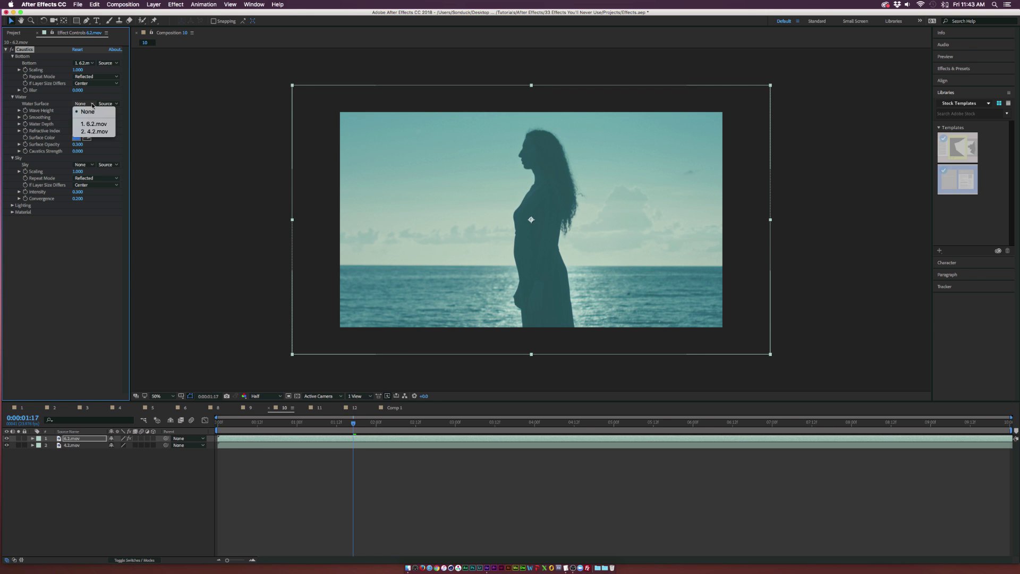
click(96, 132)
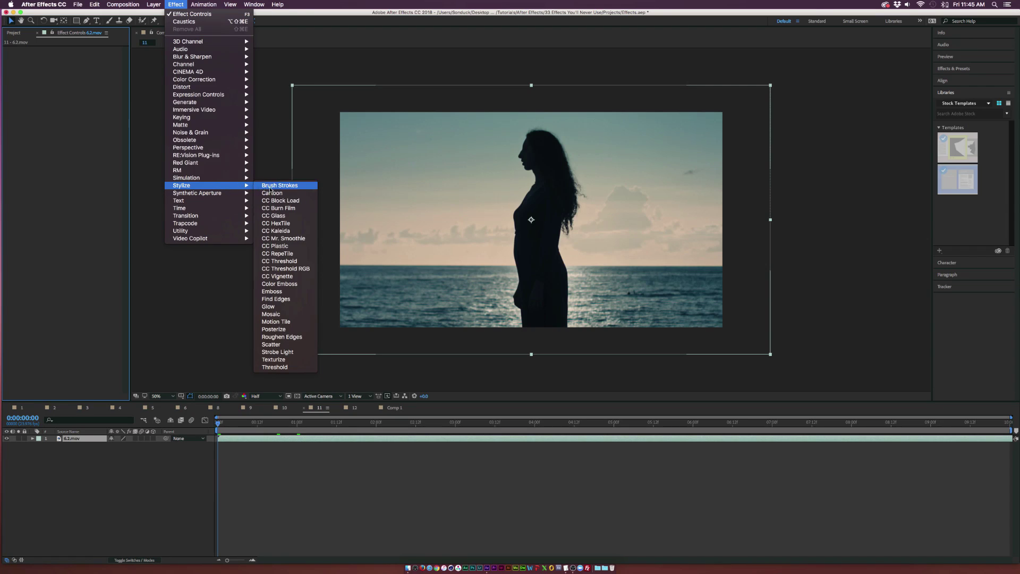
- Apply CC Kaleida, set Mirroring to Fish Head and enlarge Size to 61.3
click(276, 232)
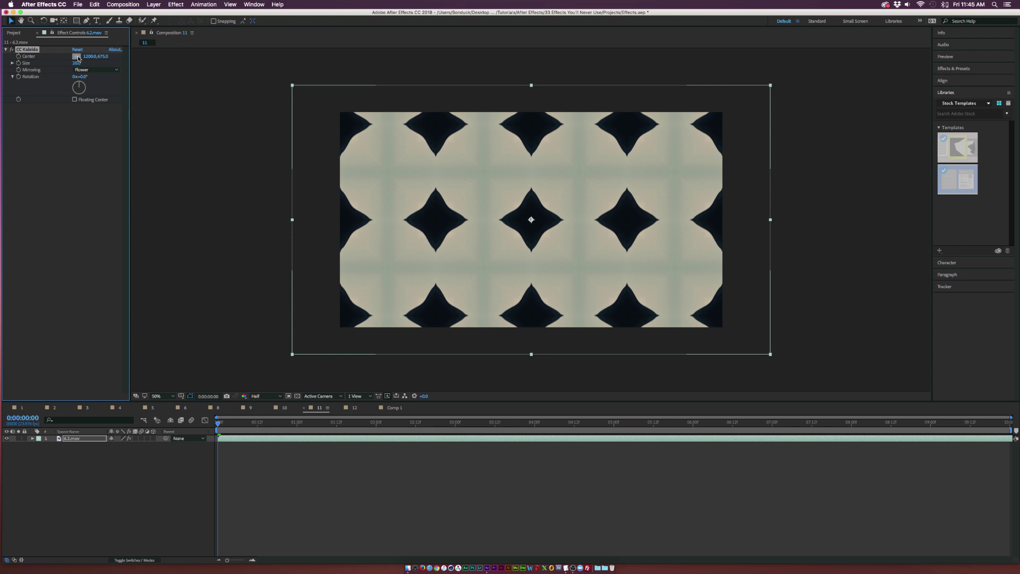
drag(77, 63, 195, 73)
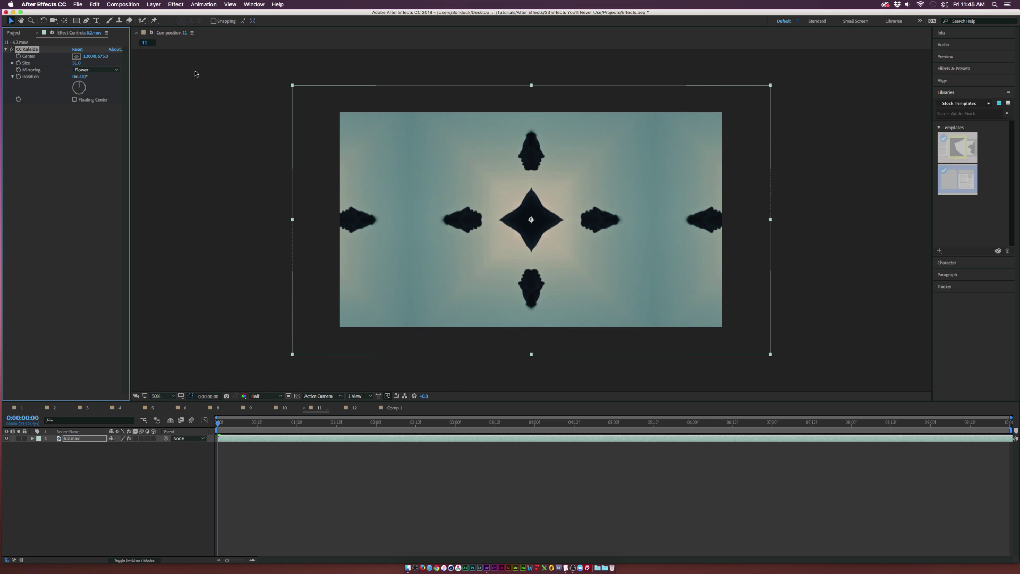
click(94, 67)
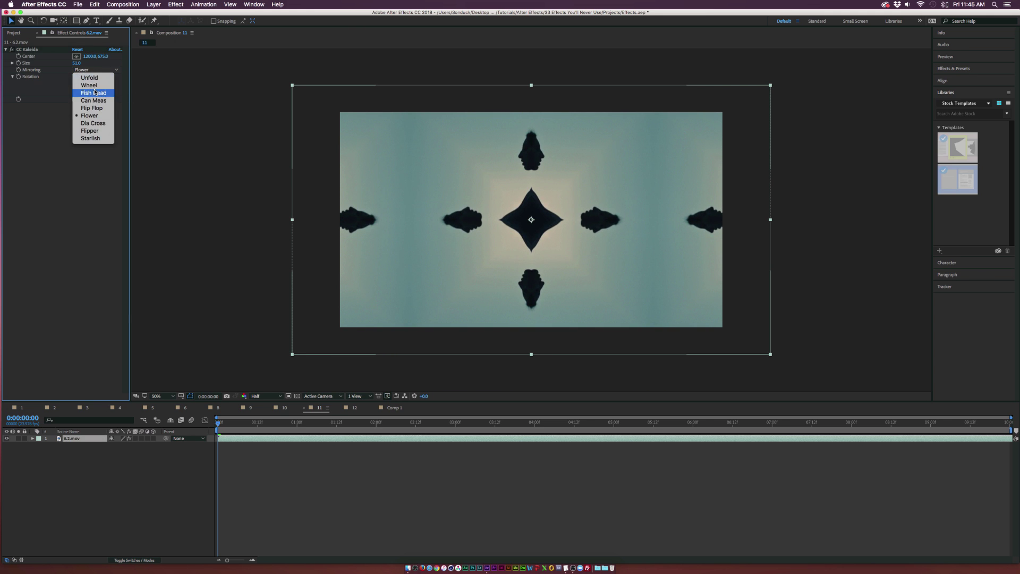
click(93, 94)
drag(77, 64, 97, 64)
- Switch CC Kaleida mirroring to Starlish and rotate it to 85°
click(113, 70)
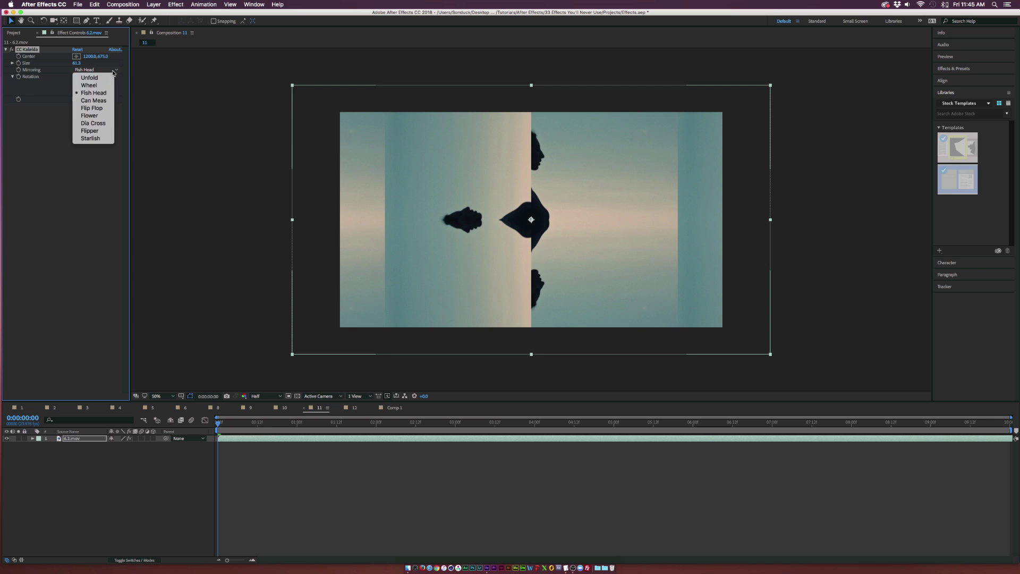
click(94, 137)
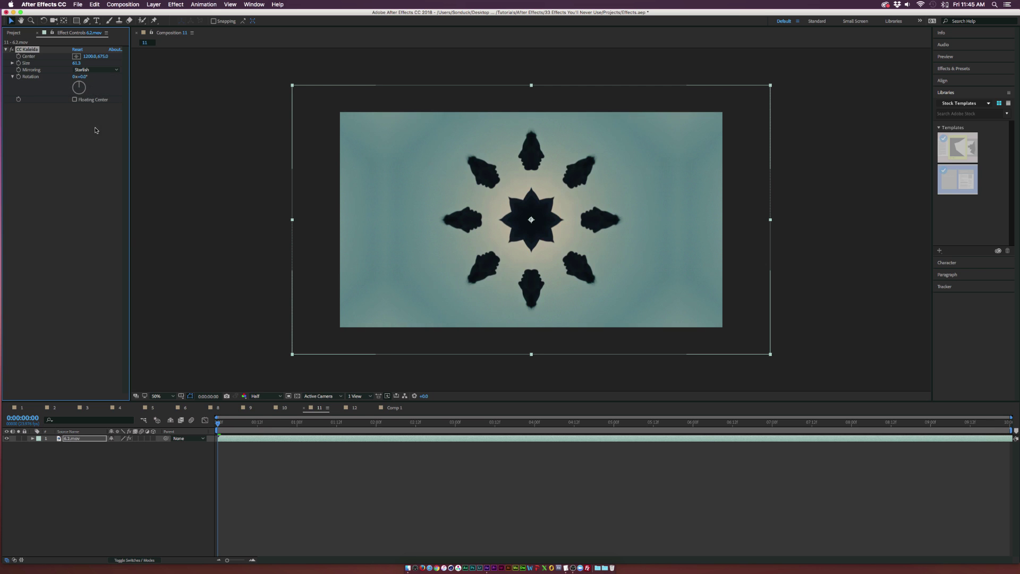
click(78, 64)
drag(77, 64, 137, 95)
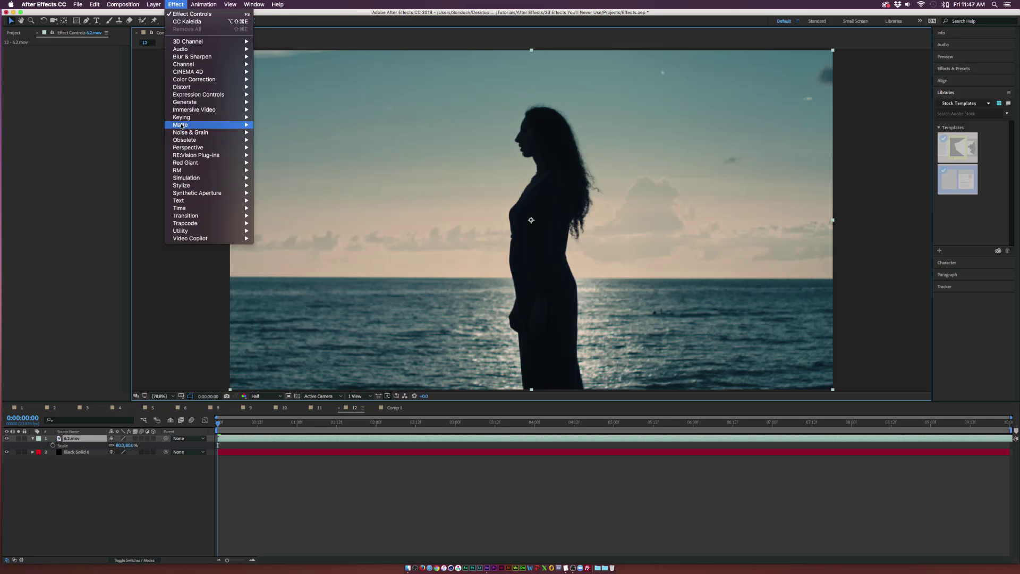
- Apply CC Mr. Smoothie to 6.2.mov, move Sample A to x 718, and fit the viewer
mouse_move(194, 187)
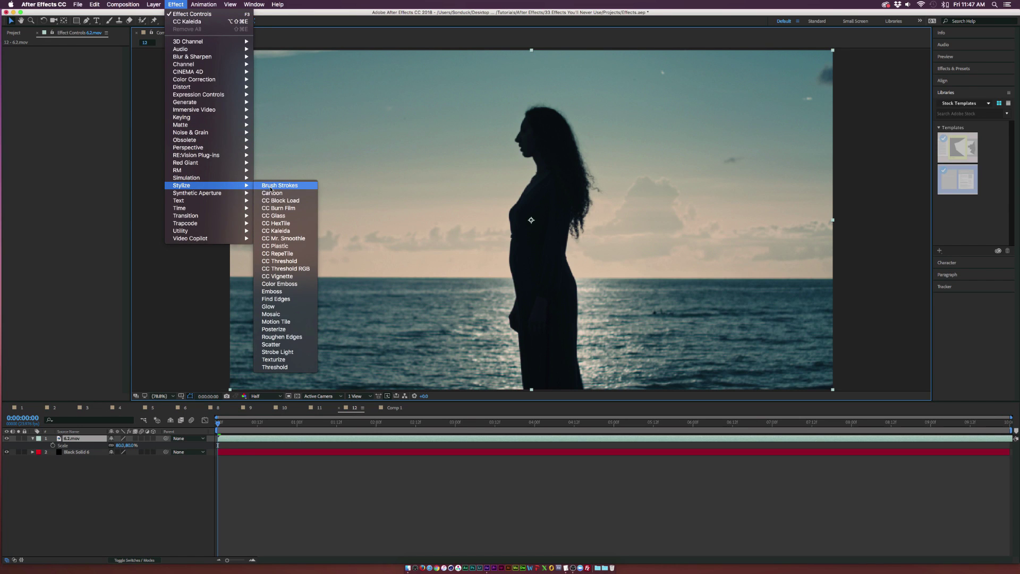
click(299, 239)
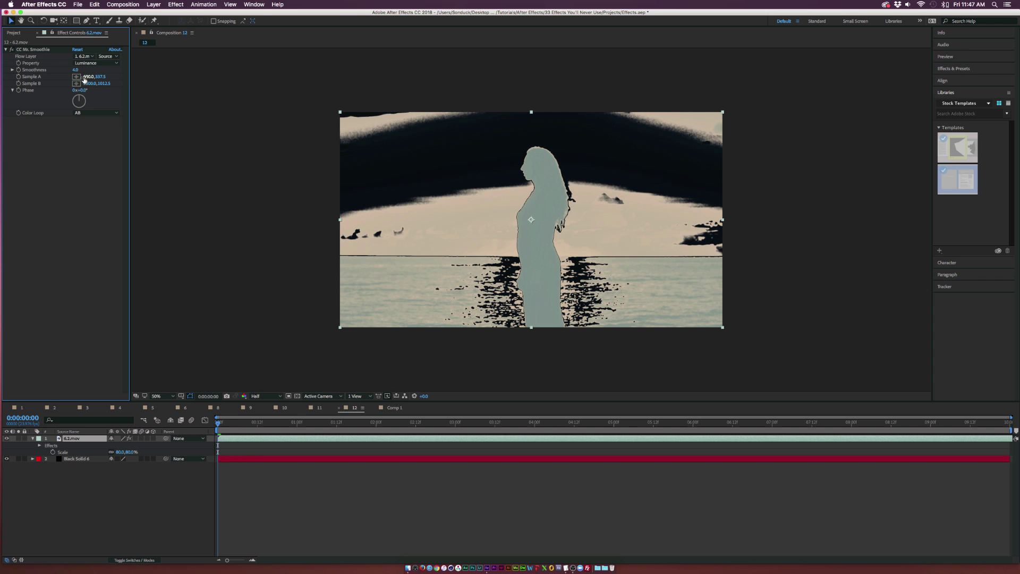
drag(87, 77, 150, 92)
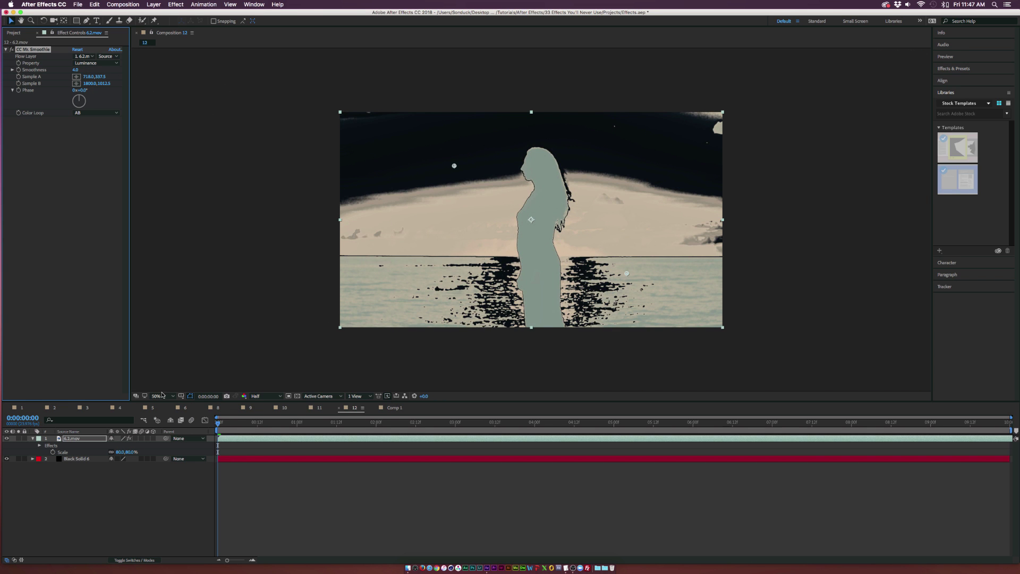
click(162, 395)
click(164, 403)
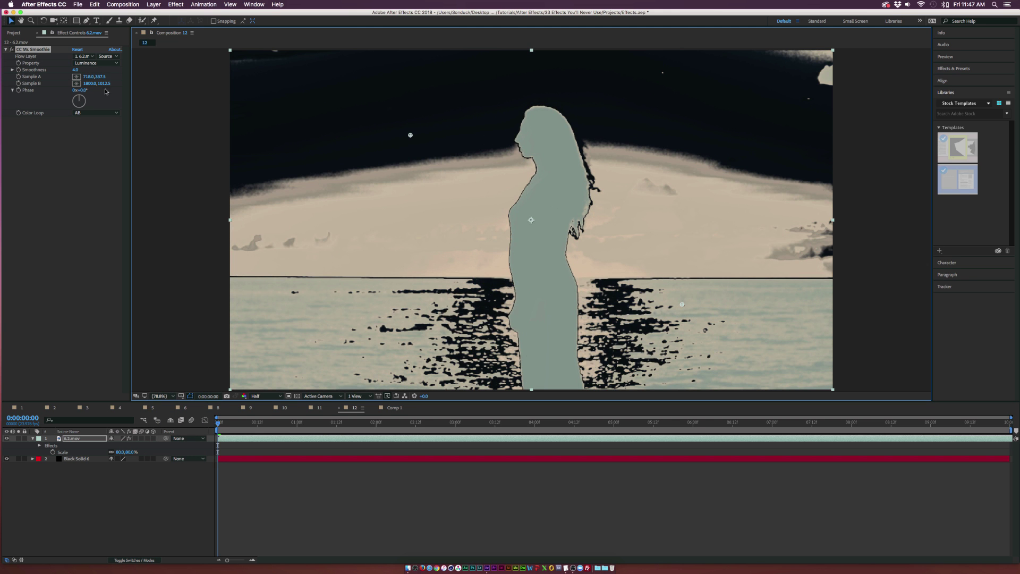
- Raise Smoothness, try Black Solid then 6.2.mov as Flow Layer, and set phase to 78°
drag(75, 69, 298, 78)
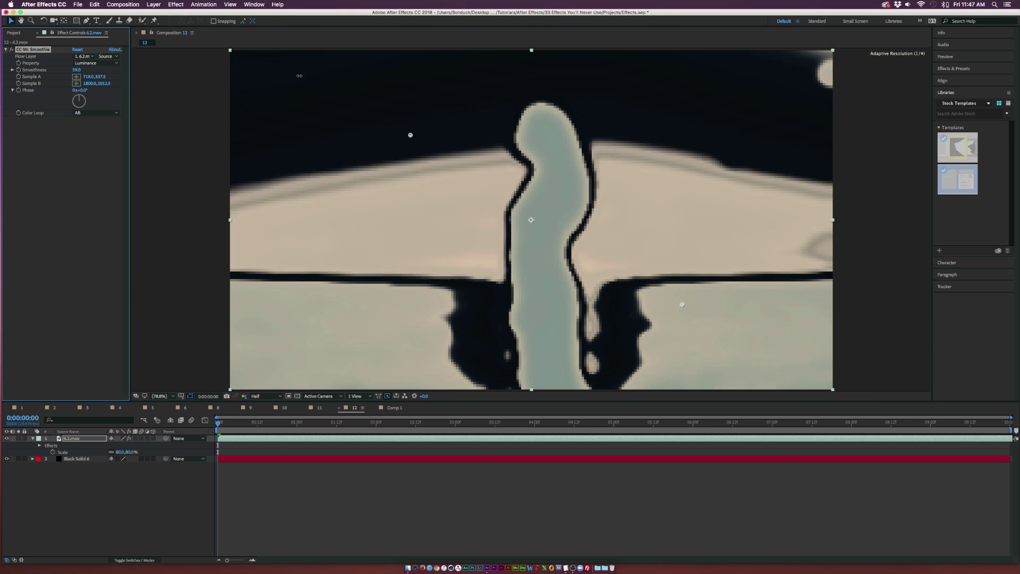
click(92, 56)
click(86, 81)
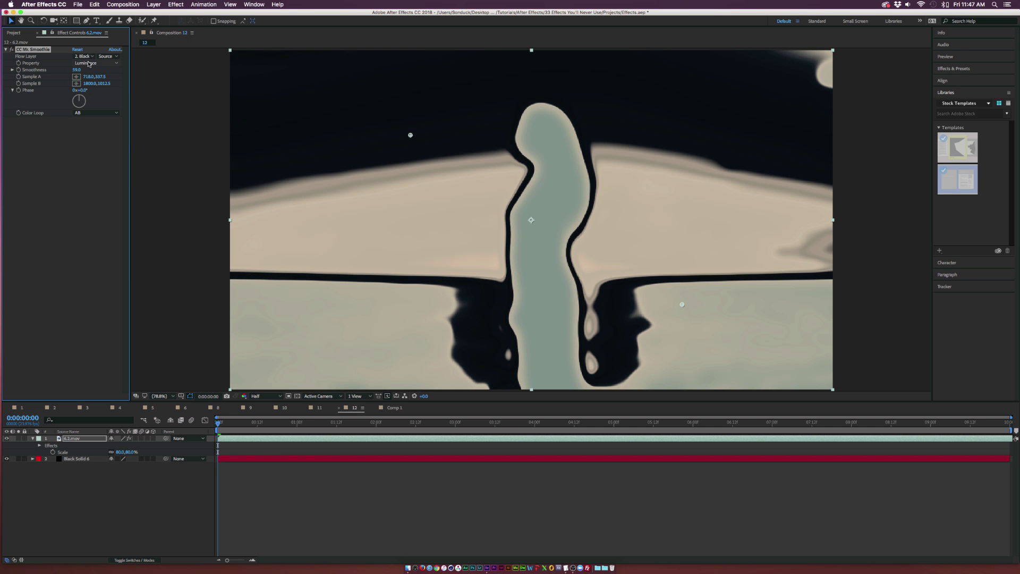
click(85, 56)
click(86, 75)
drag(85, 95, 401, 189)
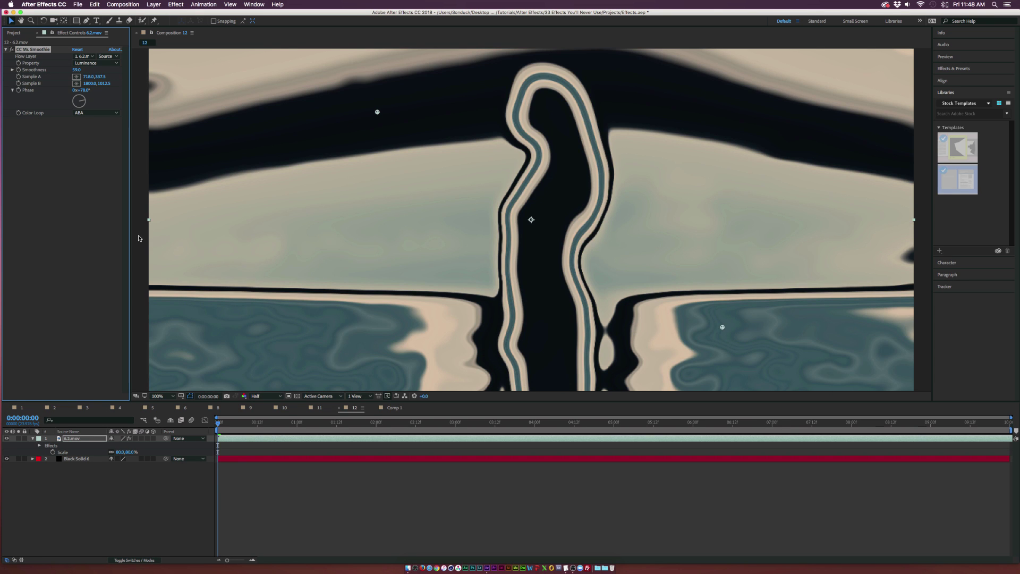
click(138, 238)
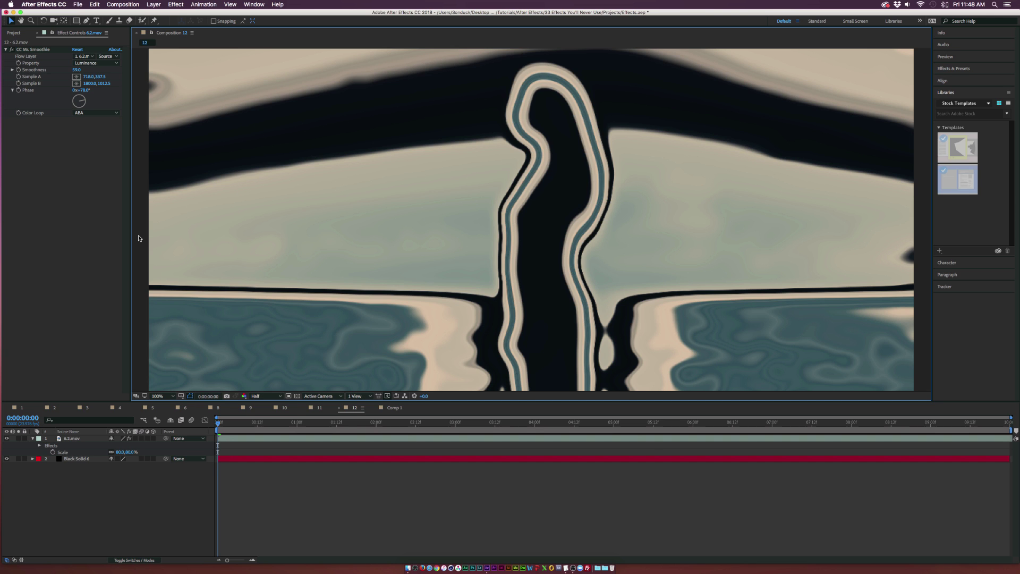
- Open the Effect menu to reach the Obsolete effects list
click(175, 5)
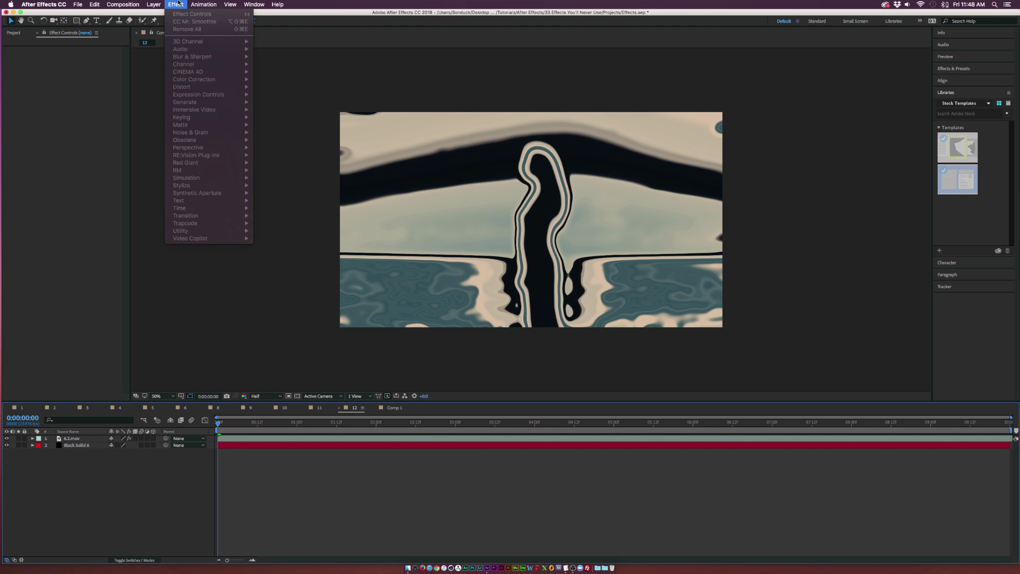